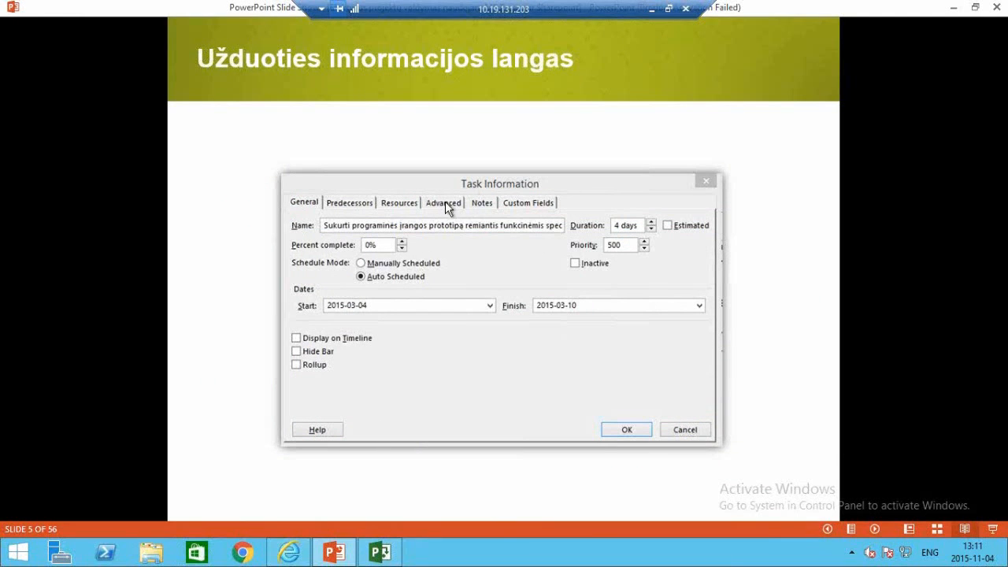
- Switch from the slides to Microsoft Project, display the plan in the Gantt Chart view and widen the chart area
{"action": "left_click", "coordinate": [445, 201]}
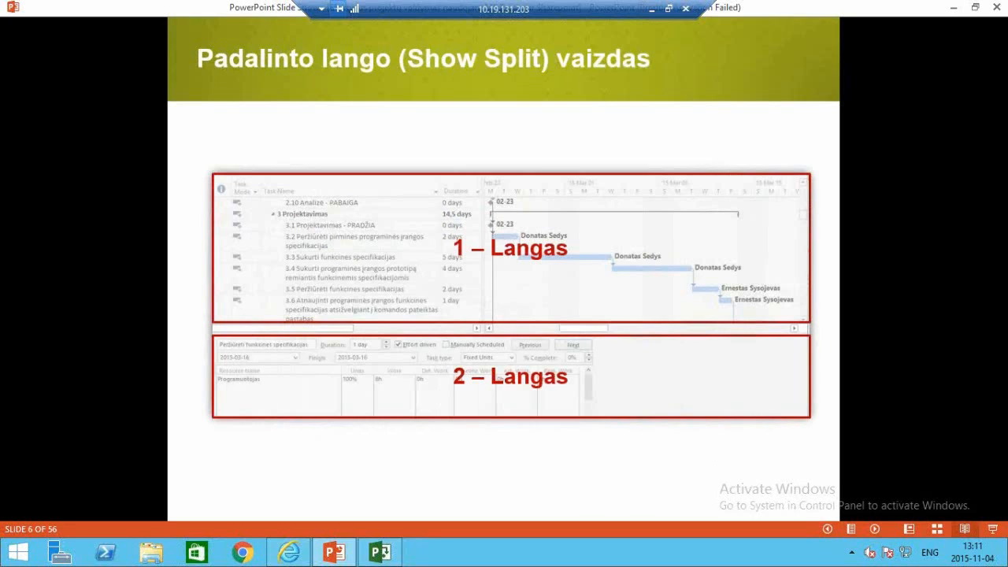
{"action": "left_click", "coordinate": [380, 551]}
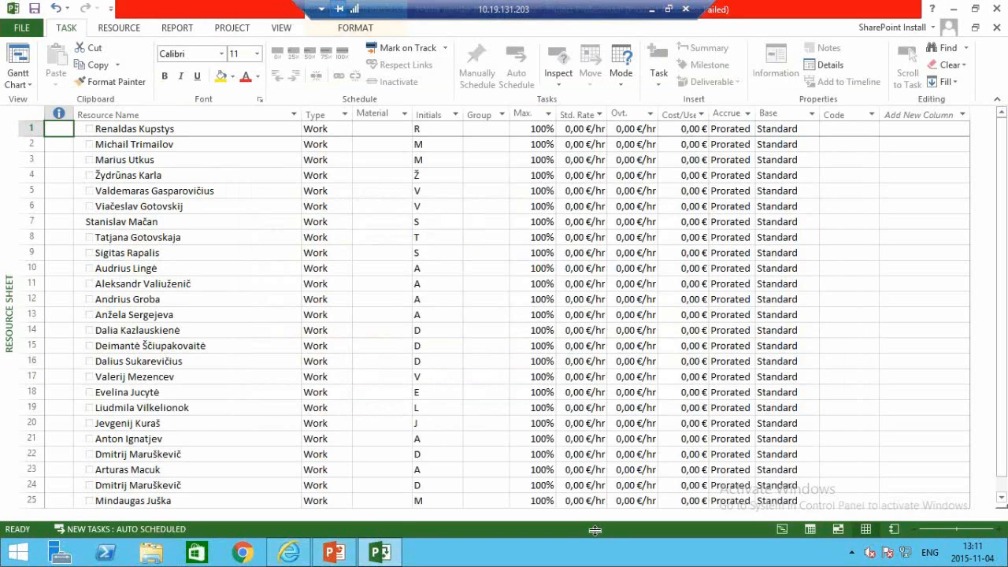
{"action": "left_click", "coordinate": [783, 530]}
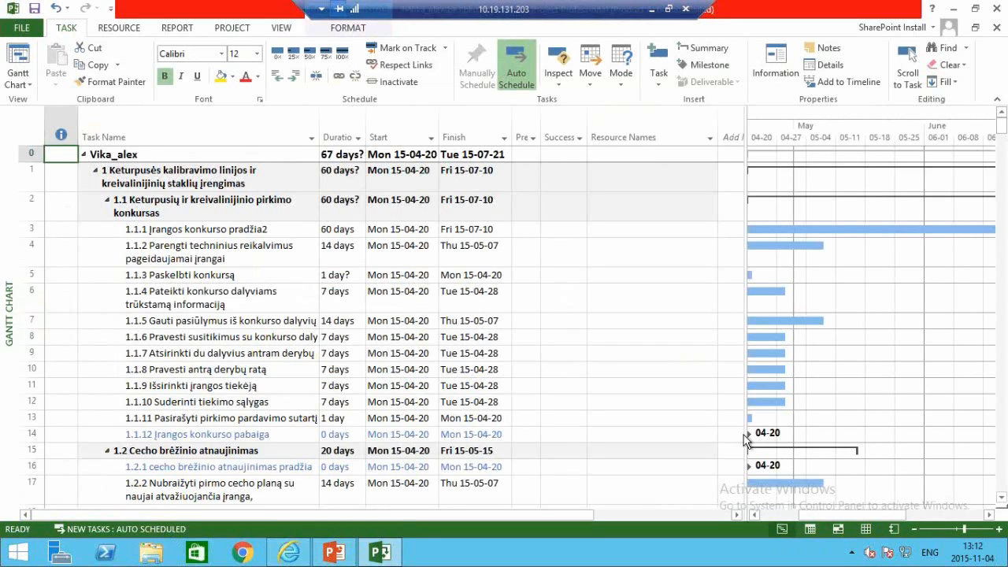
{"action": "left_click_drag", "start_coordinate": [747, 438], "coordinate": [556, 392]}
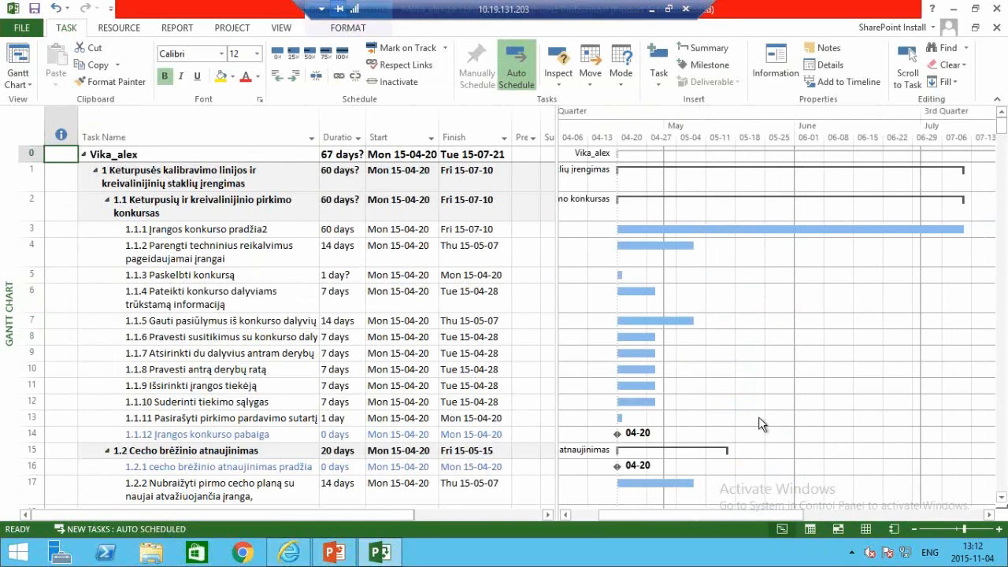
- Show the split view with the Task Form below the Gantt chart and hide it again
{"action": "right_click", "coordinate": [741, 396]}
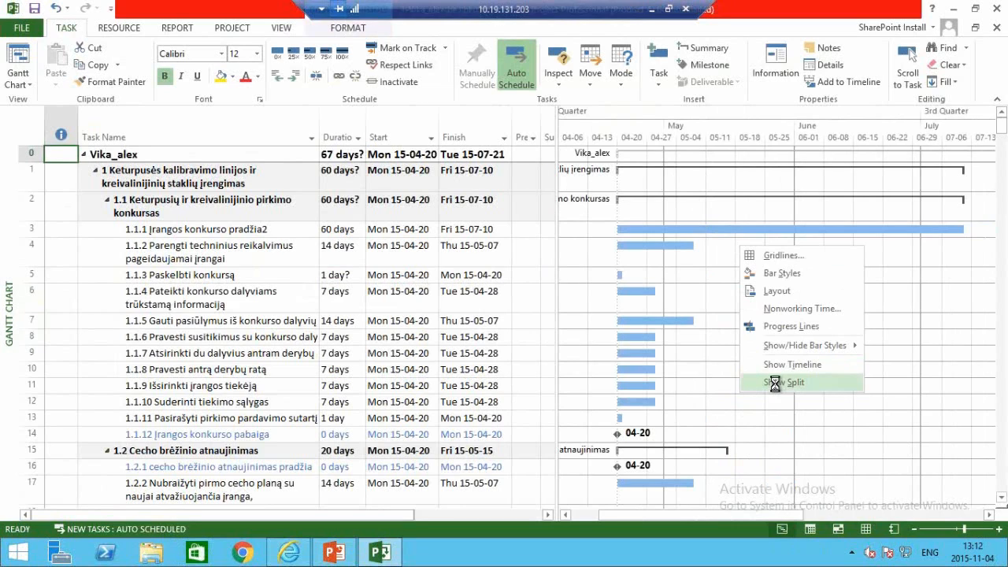
{"action": "left_click", "coordinate": [776, 383]}
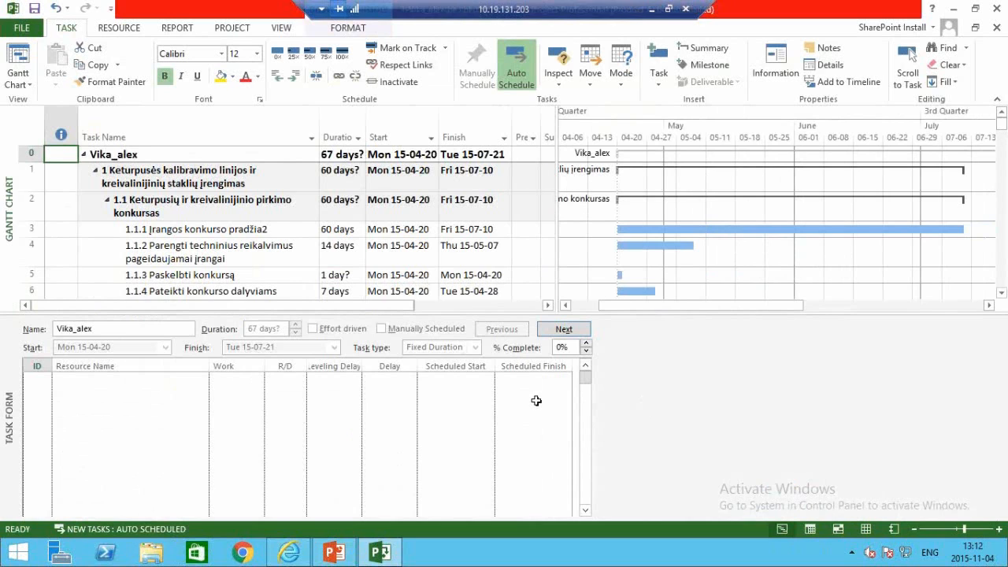
{"action": "right_click", "coordinate": [681, 279]}
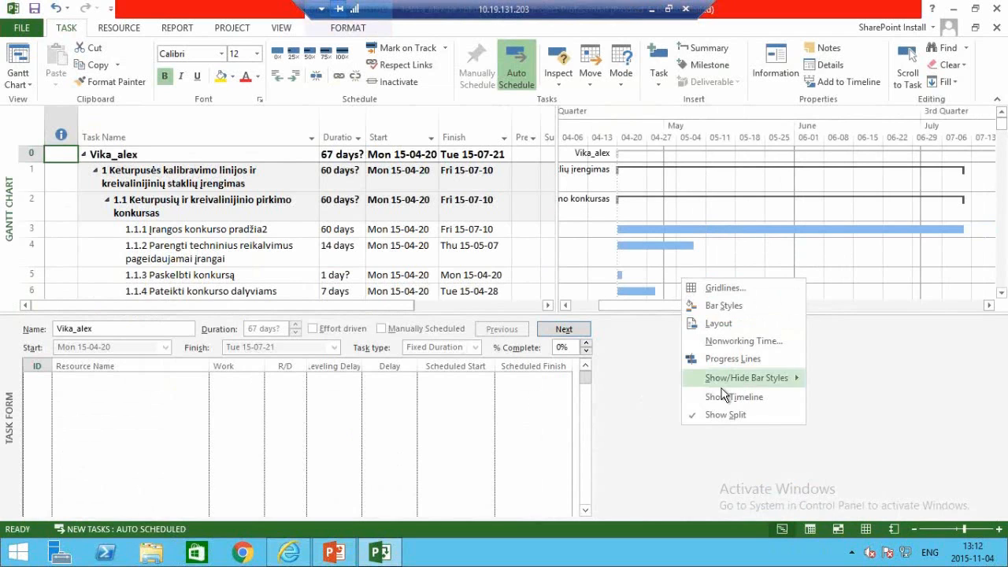
{"action": "left_click", "coordinate": [732, 414]}
- Inspect the advanced Task Information settings of tasks 1.1.3 and 1.1.4, closing each without changes
{"action": "double_click", "coordinate": [202, 275]}
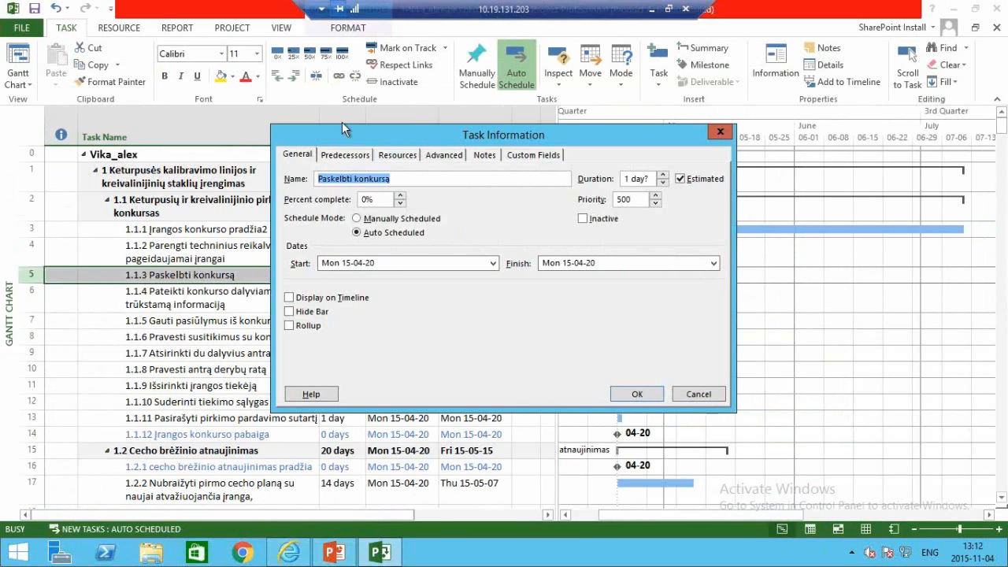
{"action": "left_click", "coordinate": [461, 156]}
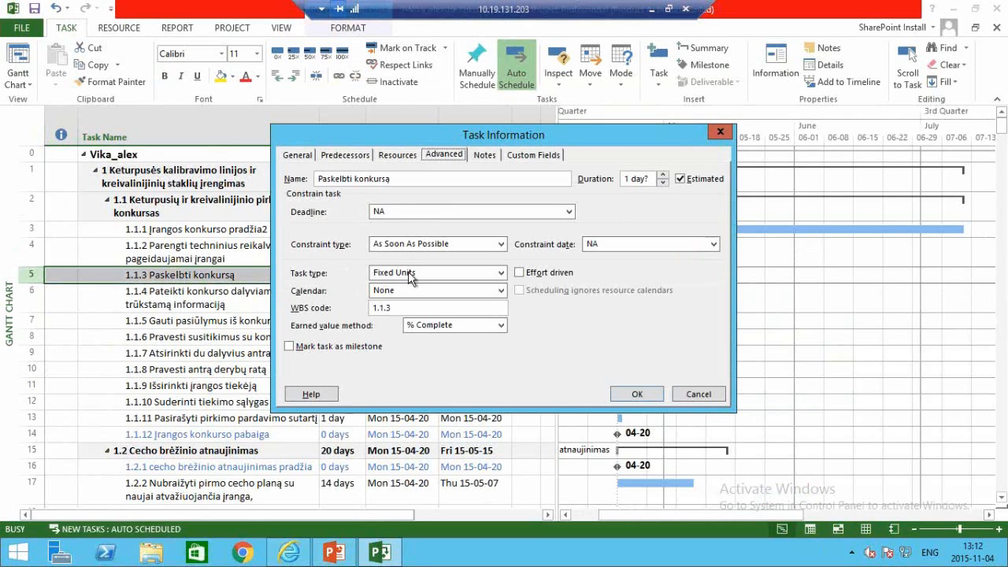
{"action": "left_click", "coordinate": [697, 393]}
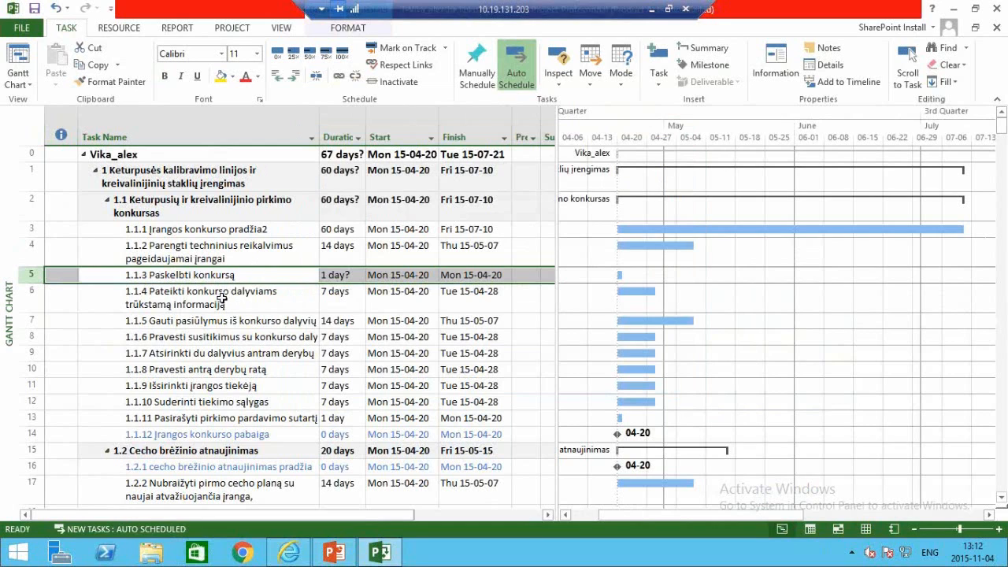
{"action": "double_click", "coordinate": [236, 296]}
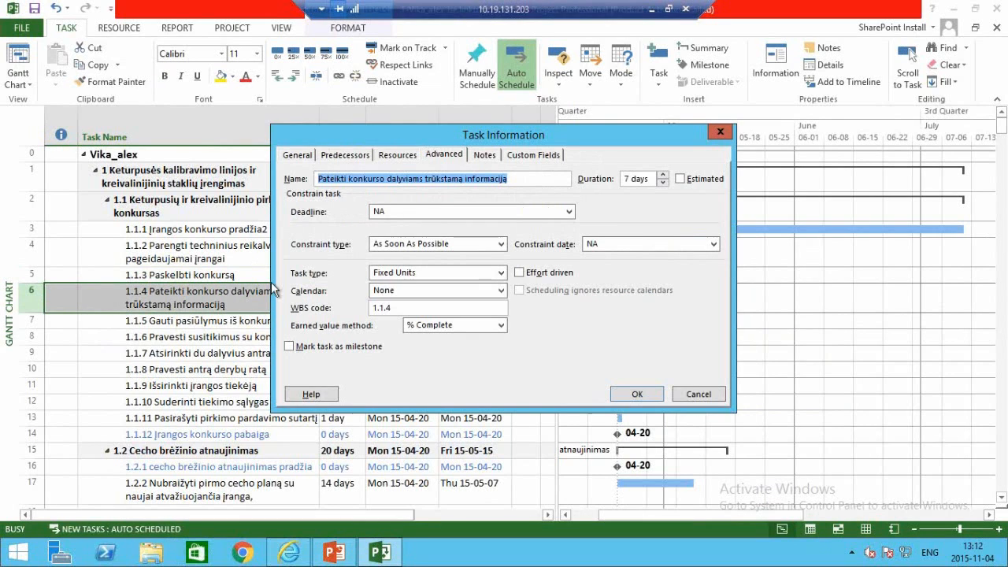
{"action": "left_click", "coordinate": [720, 130]}
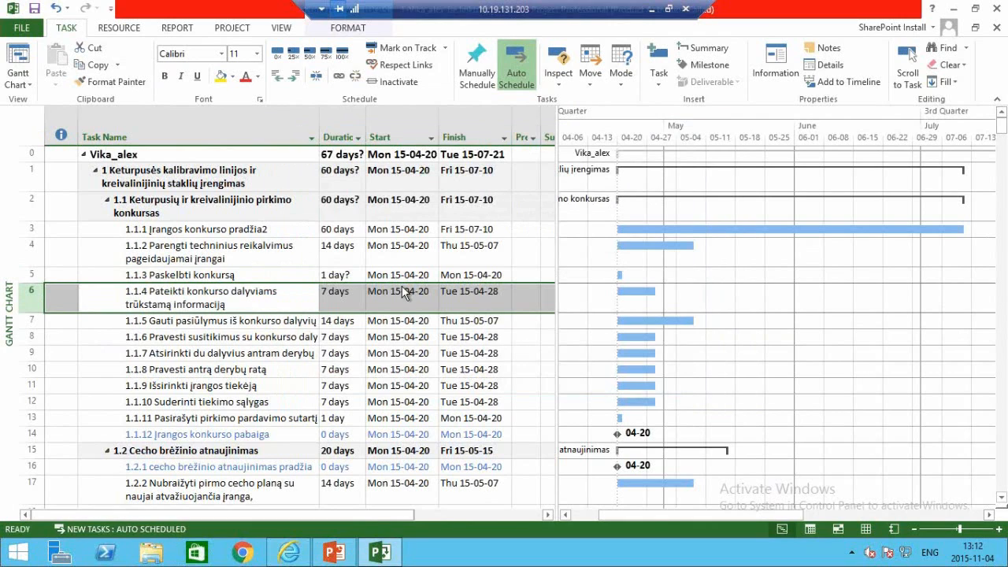
- Split the Gantt Chart view to show the Task Form for task 1.1.4 and enlarge the upper pane
{"action": "right_click", "coordinate": [721, 351]}
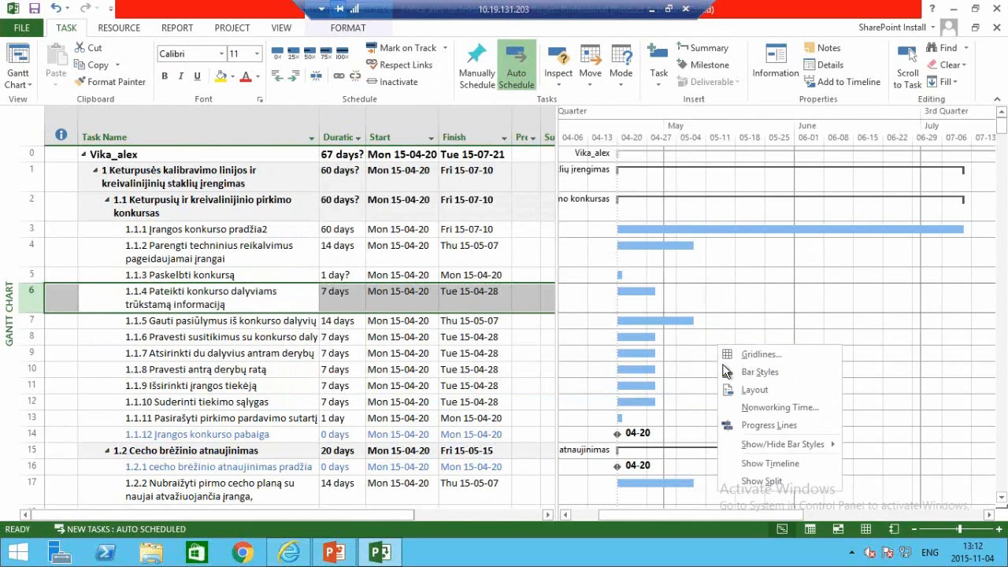
{"action": "left_click", "coordinate": [755, 482]}
{"action": "left_click_drag", "start_coordinate": [686, 315], "coordinate": [690, 361]}
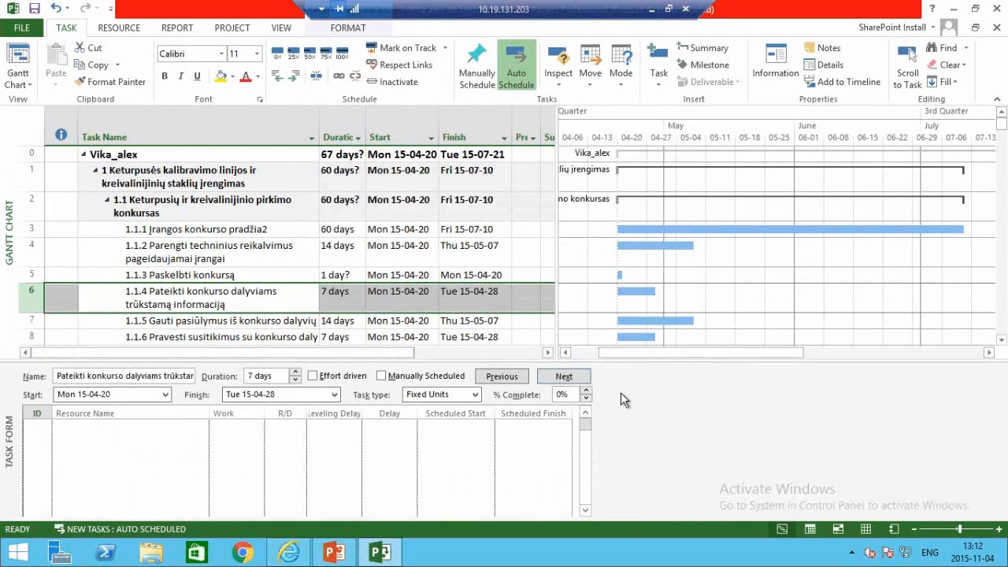
- Set the Task Form to list Predecessors & Successors and view its details for tasks 1.1.2 and 1.1.1
{"action": "right_click", "coordinate": [623, 390]}
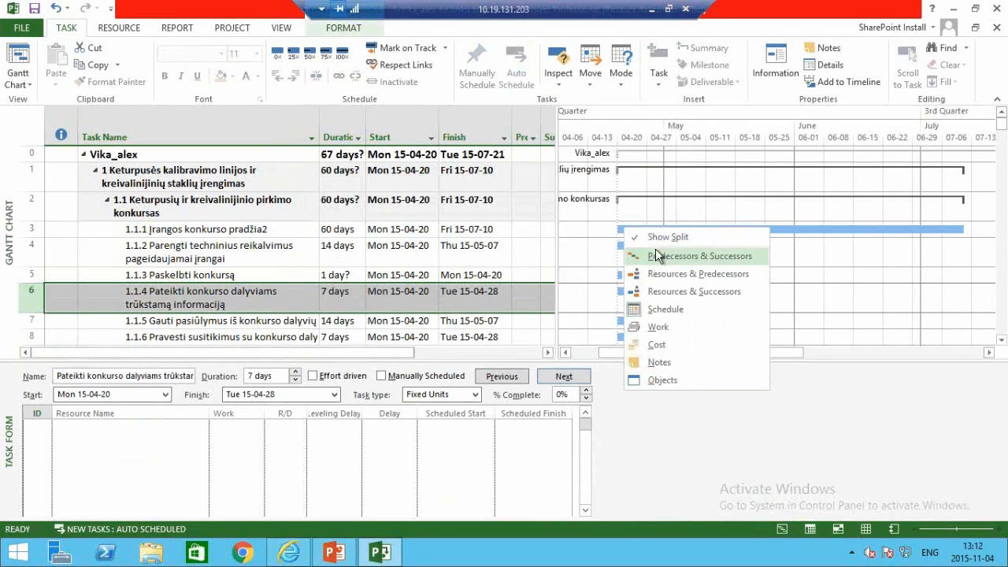
{"action": "left_click", "coordinate": [668, 310]}
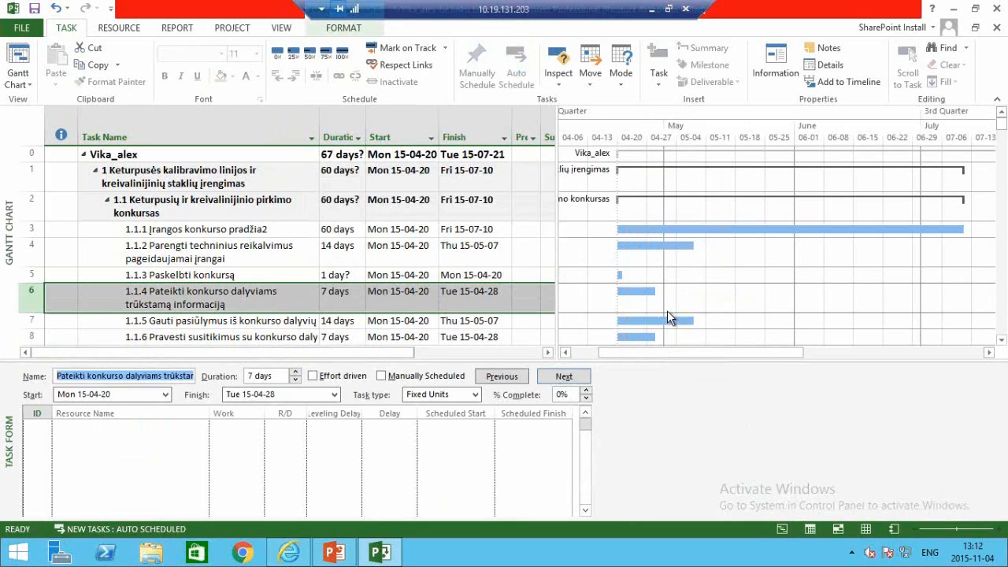
{"action": "right_click", "coordinate": [626, 381]}
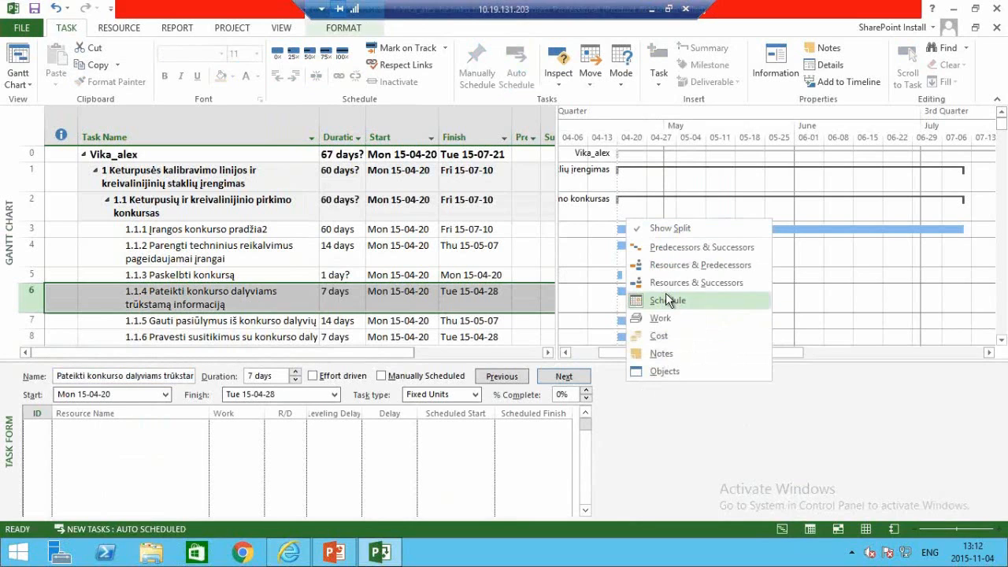
{"action": "left_click", "coordinate": [670, 247]}
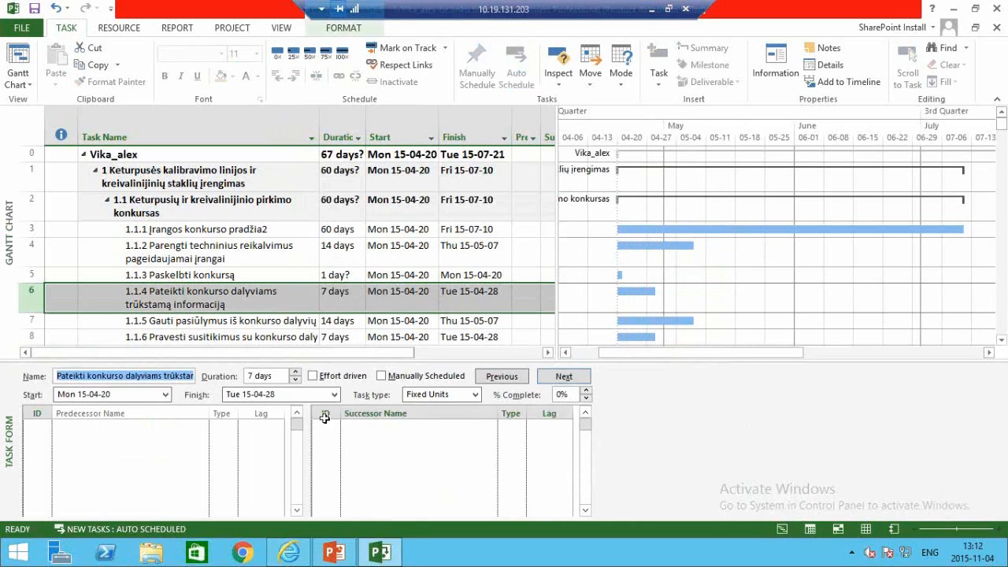
{"action": "left_click", "coordinate": [205, 274]}
{"action": "left_click", "coordinate": [209, 260]}
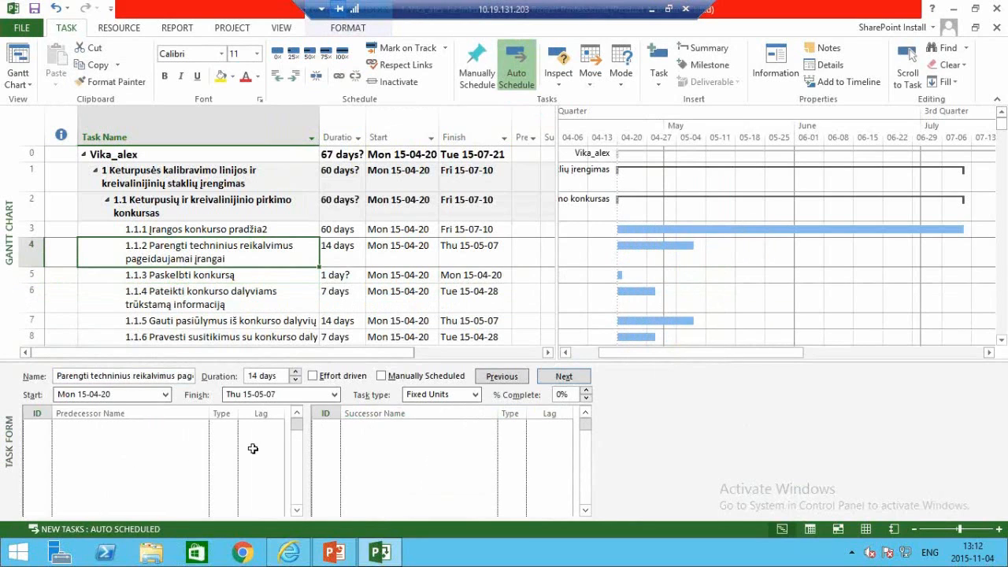
{"action": "left_click", "coordinate": [180, 229]}
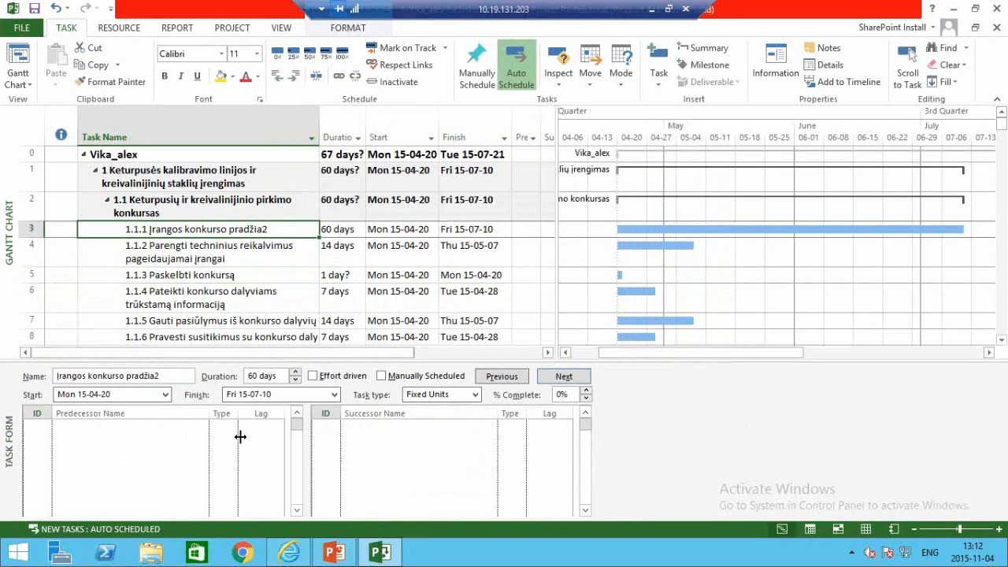
- Hide the split Task Form and switch to PowerPoint to advance to the Timeline slide
{"action": "right_click", "coordinate": [736, 312]}
{"action": "left_click", "coordinate": [768, 447]}
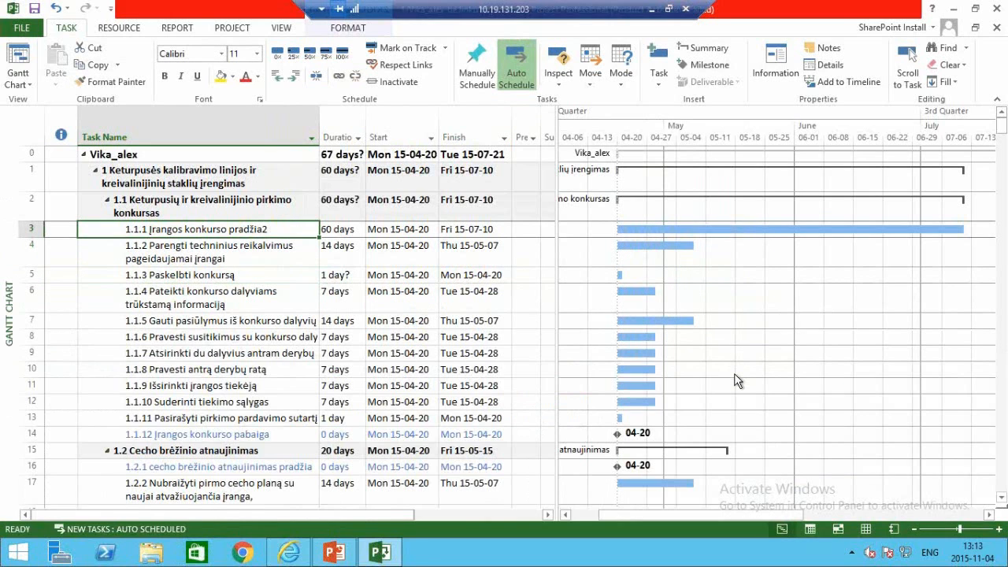
{"action": "left_click", "coordinate": [344, 554]}
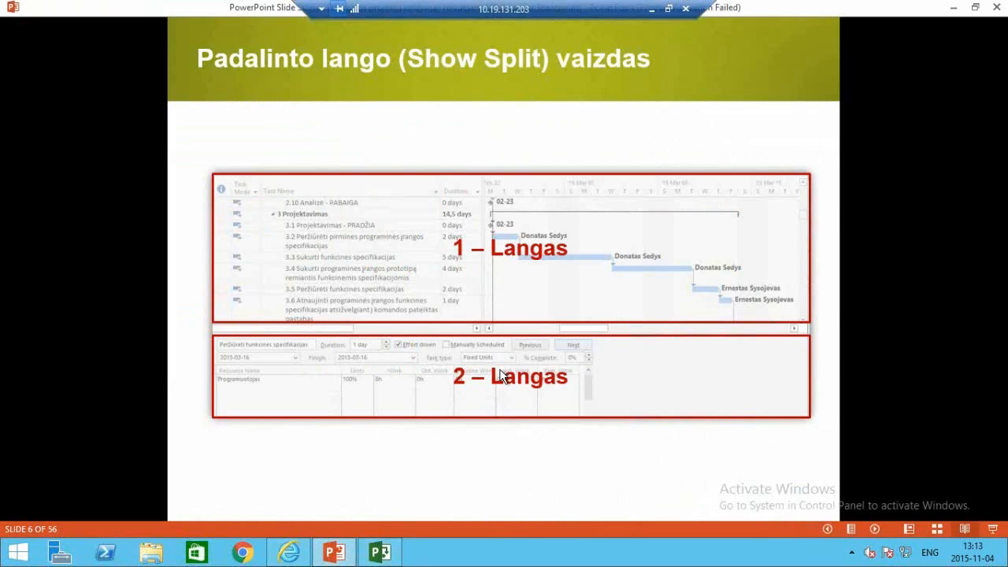
{"action": "key", "text": "Right"}
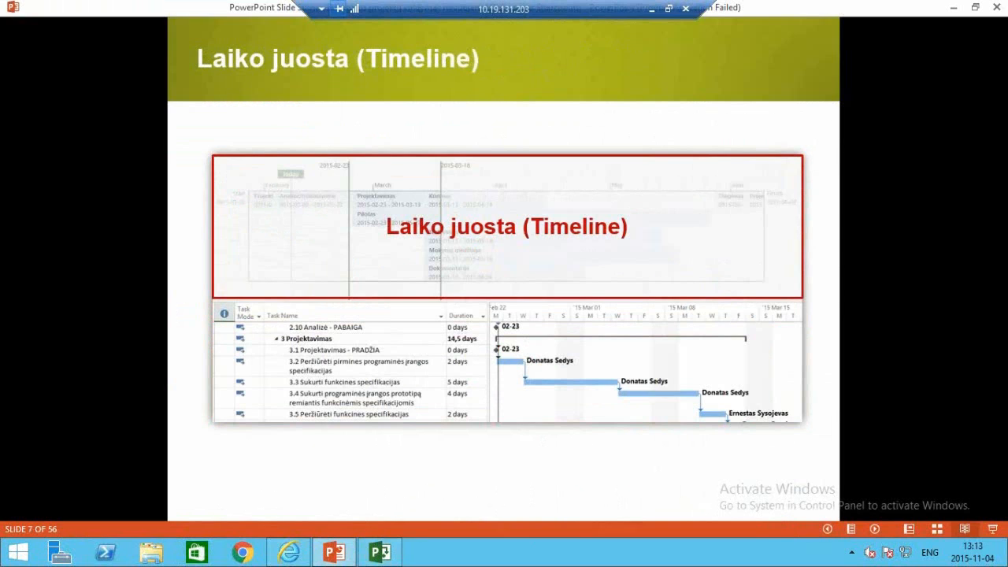
- Switch back to Microsoft Project and show the Timeline above the Gantt chart
{"action": "left_click", "coordinate": [379, 555]}
{"action": "right_click", "coordinate": [754, 328]}
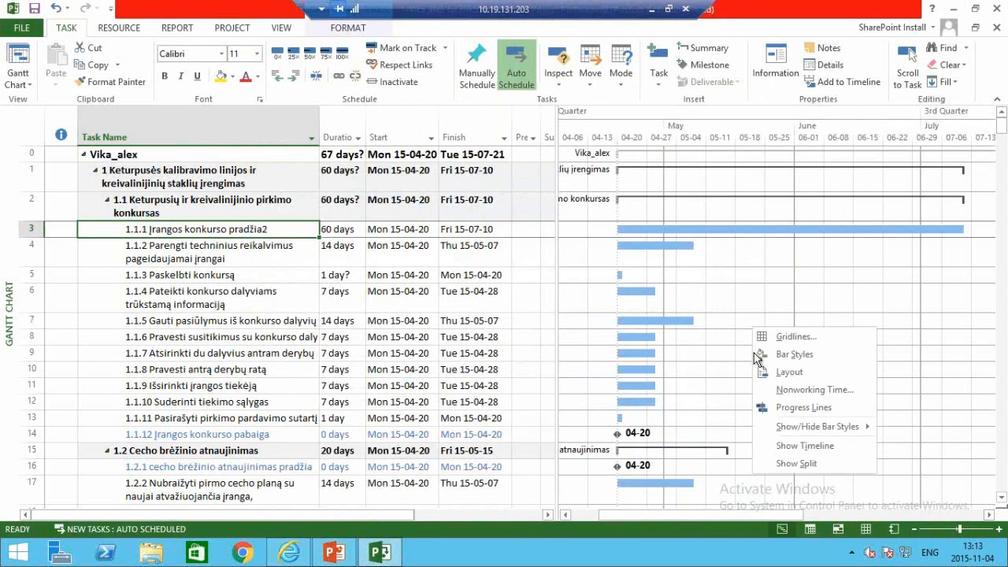
{"action": "left_click", "coordinate": [821, 444]}
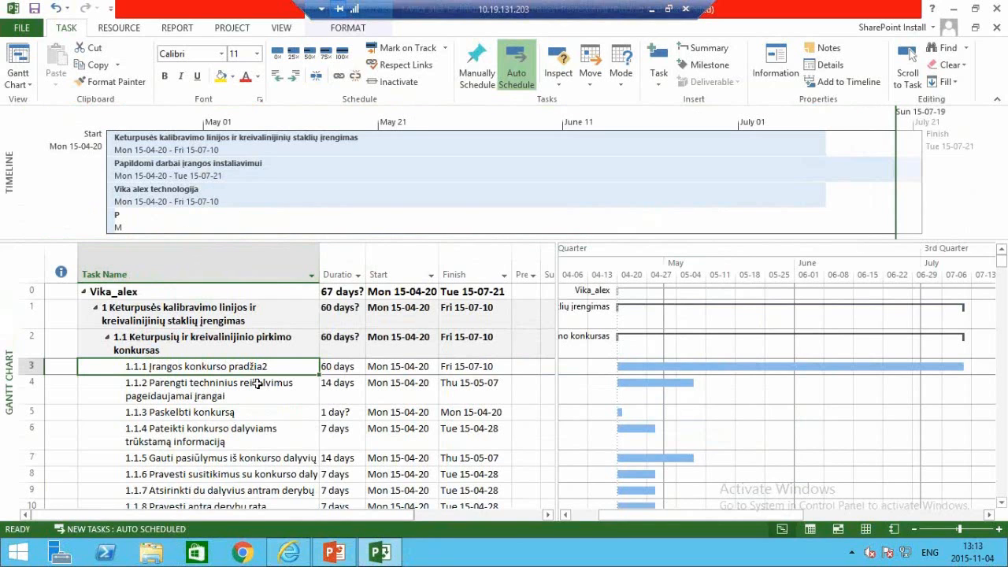
- Add summary task 1.1 Keturpusių ir kreivalinijinio pirkimo konkursas to the Timeline
{"action": "scroll", "coordinate": [257, 384], "scroll_direction": "down", "scroll_amount": 2}
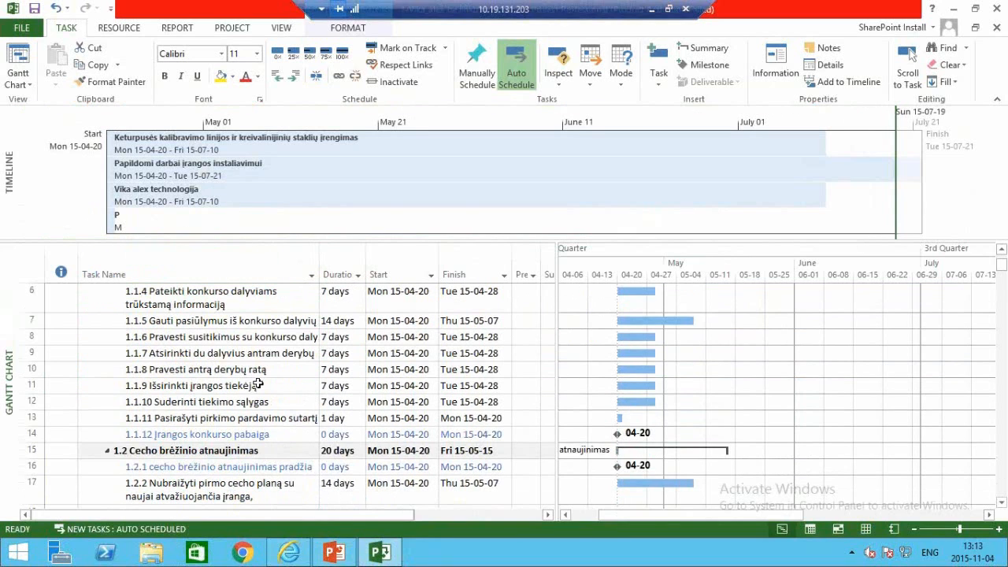
{"action": "scroll", "coordinate": [257, 383], "scroll_direction": "up", "scroll_amount": 1}
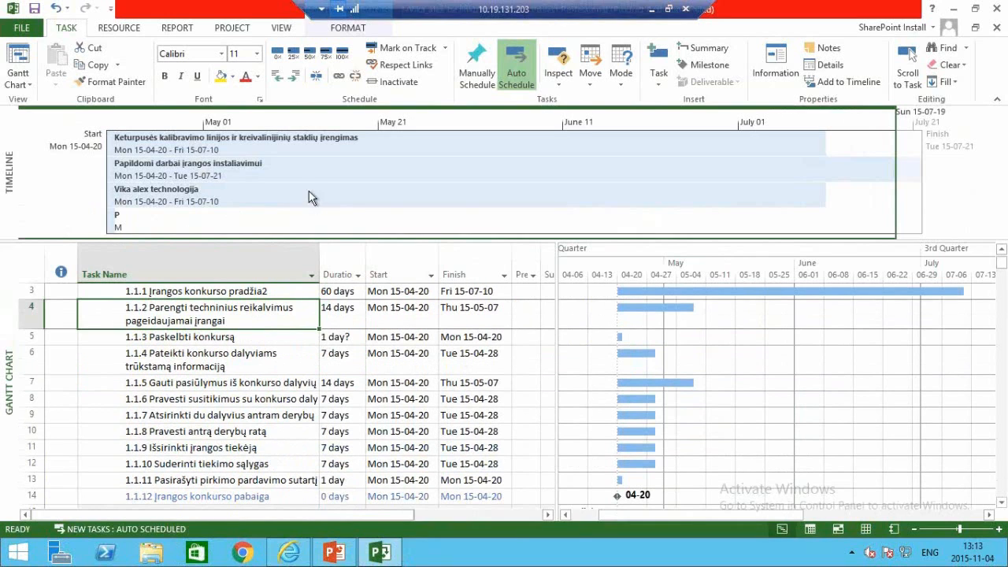
{"action": "scroll", "coordinate": [275, 388], "scroll_direction": "up", "scroll_amount": 1}
{"action": "left_click", "coordinate": [181, 346]}
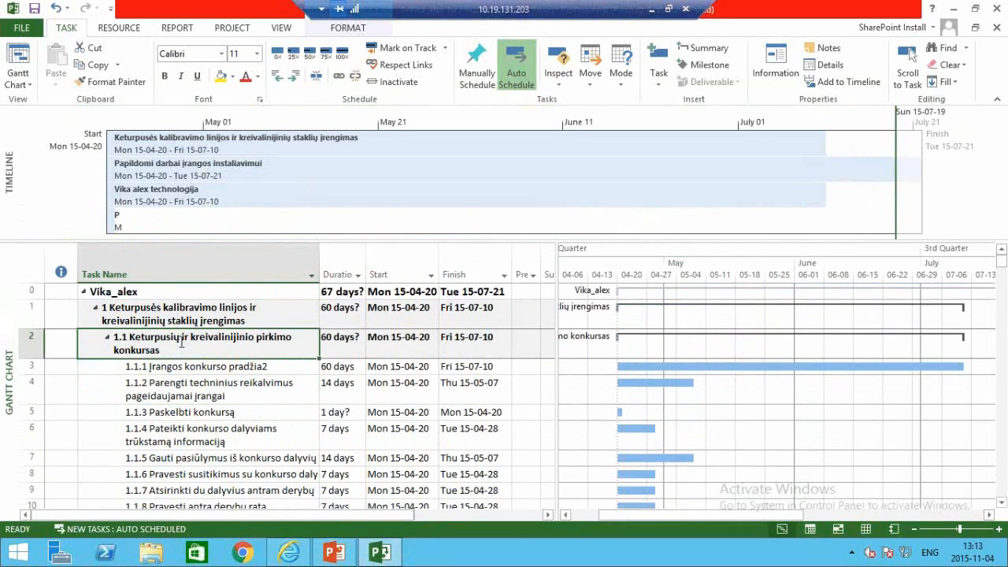
{"action": "right_click", "coordinate": [181, 347]}
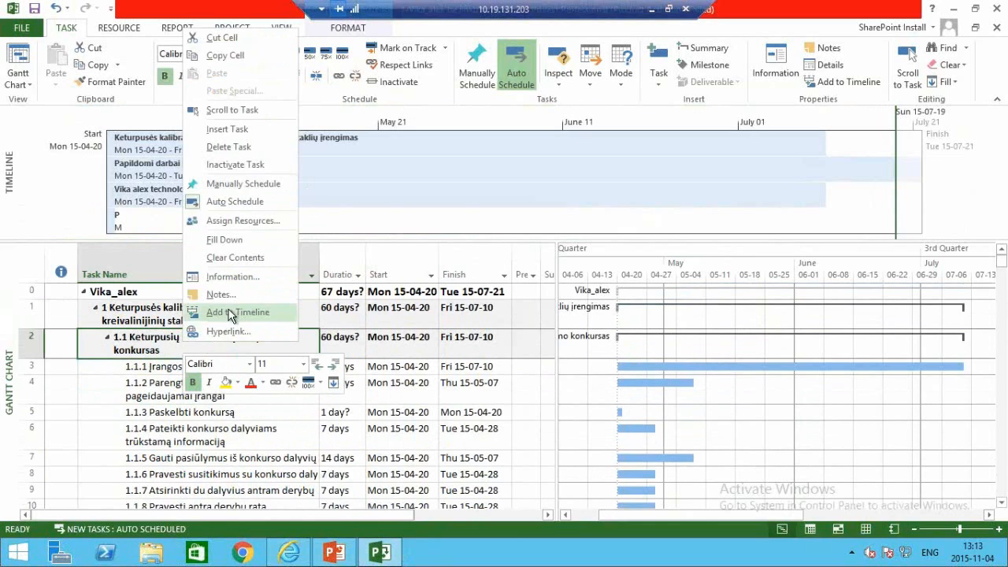
{"action": "left_click", "coordinate": [238, 312]}
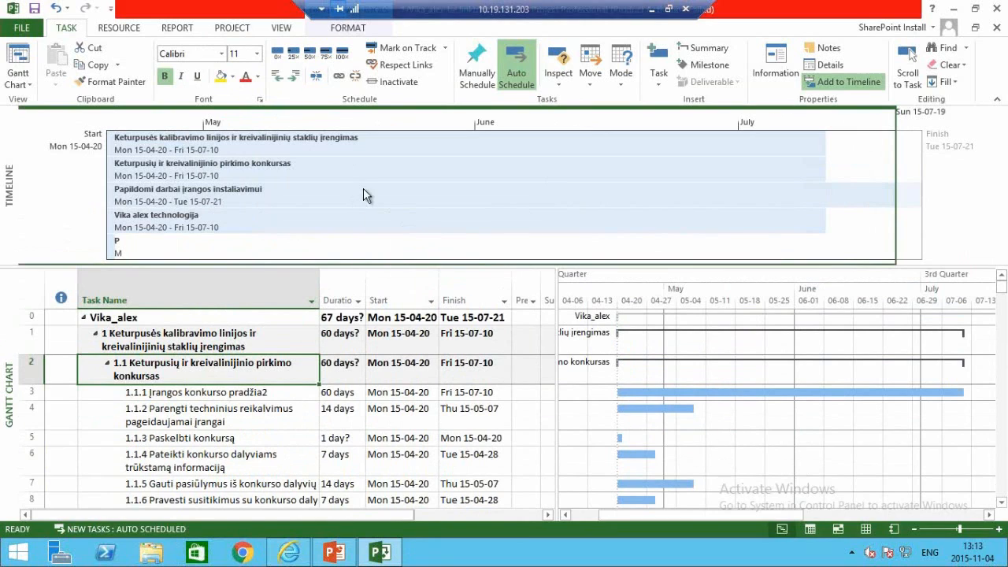
{"action": "mouse_move", "coordinate": [225, 164]}
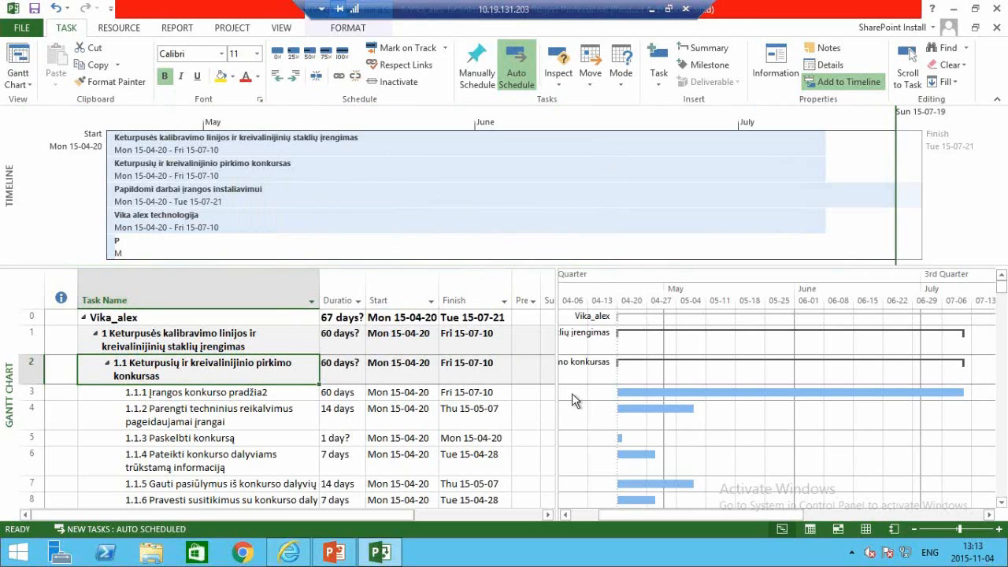
- Hide the Timeline so that only the Gantt chart is displayed
{"action": "right_click", "coordinate": [773, 277]}
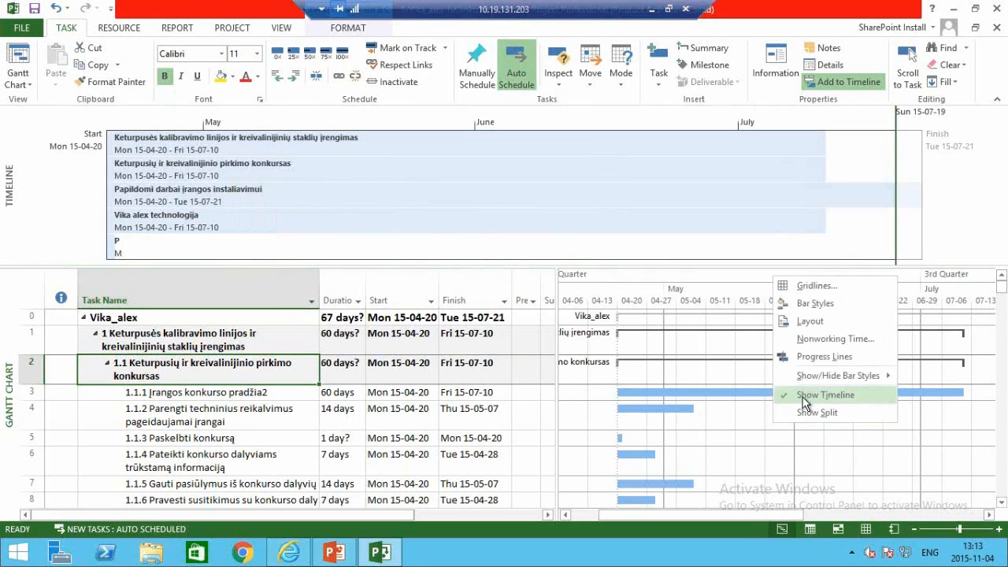
{"action": "left_click", "coordinate": [804, 399]}
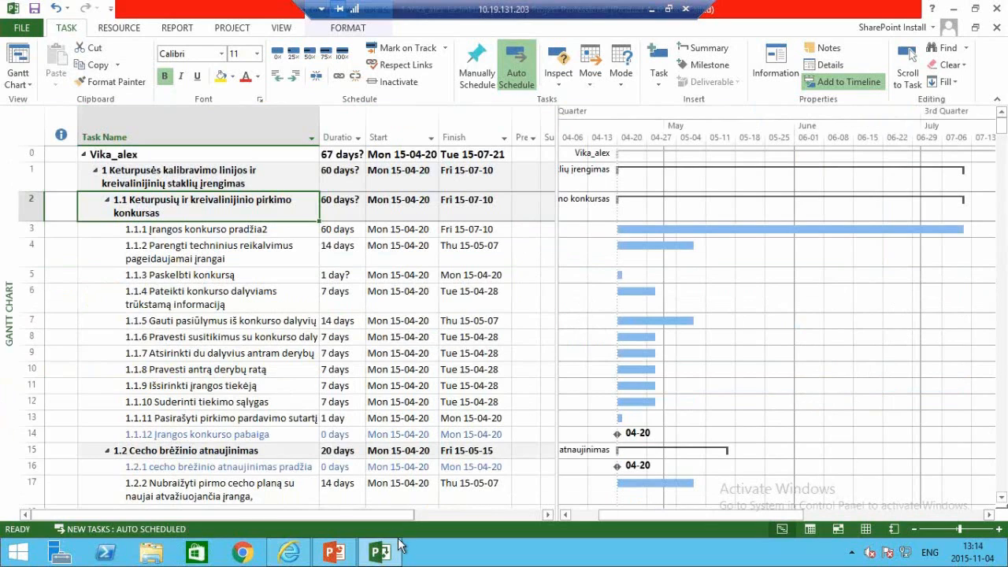
{"action": "right_click", "coordinate": [765, 359]}
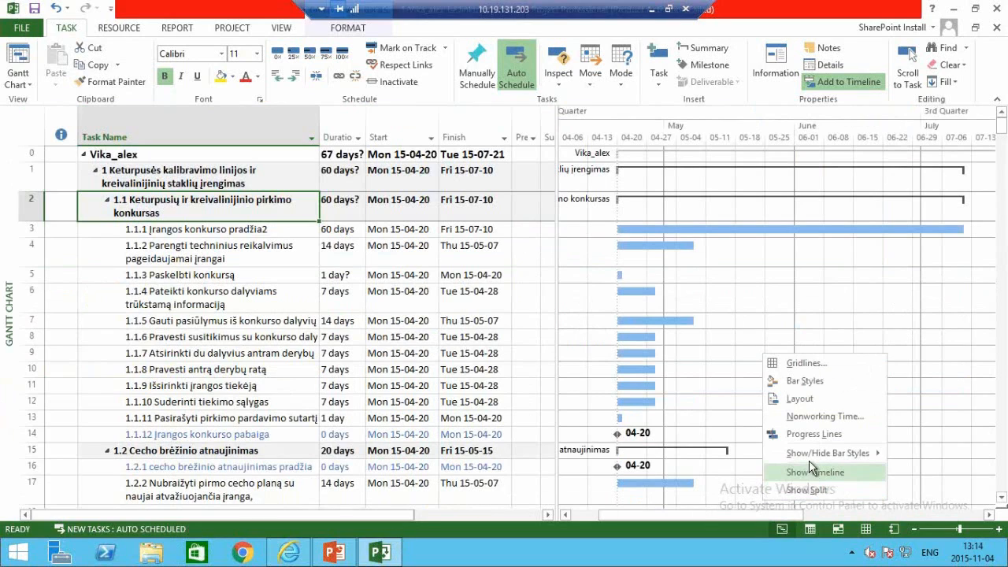
{"action": "left_click", "coordinate": [734, 369]}
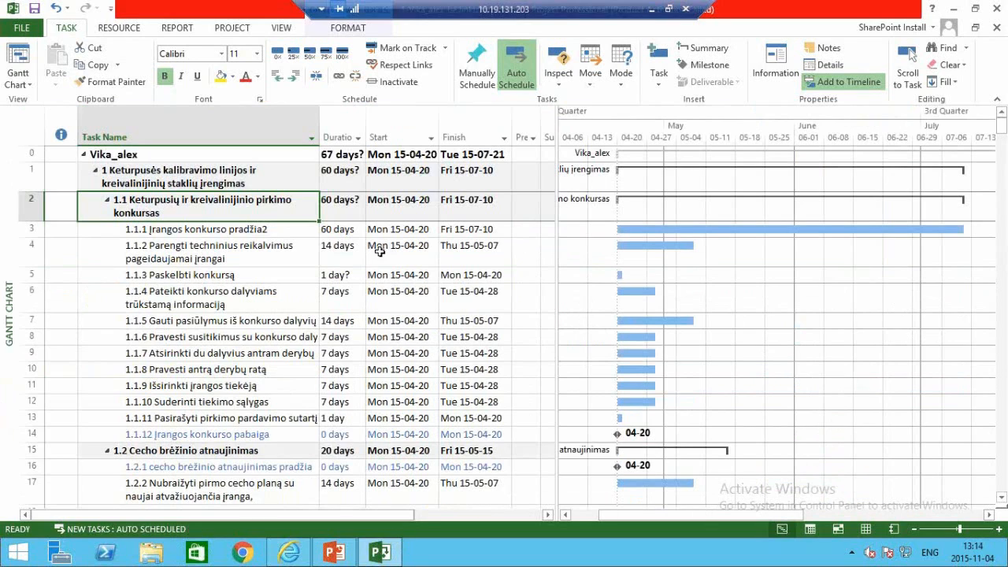
- Collapse the task outline to Level 1 and fit the entire project's time span in the Gantt chart
{"action": "left_click", "coordinate": [108, 201]}
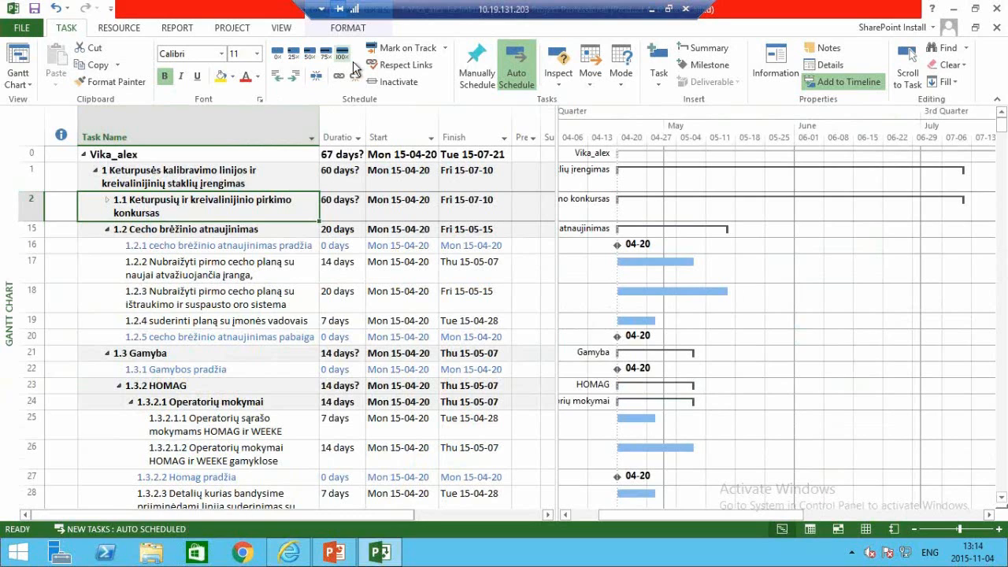
{"action": "left_click", "coordinate": [281, 28]}
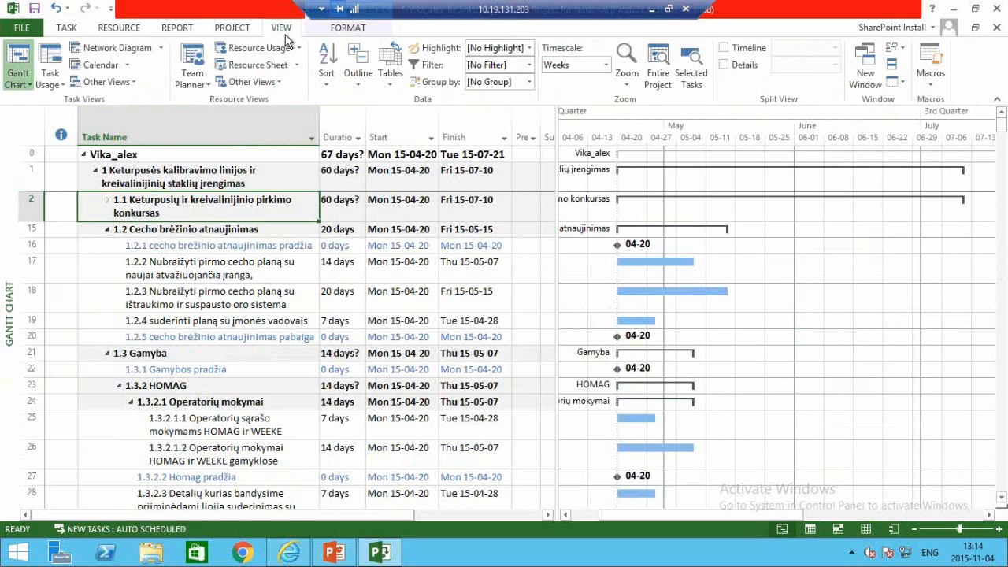
{"action": "left_click", "coordinate": [359, 71]}
{"action": "left_click", "coordinate": [384, 155]}
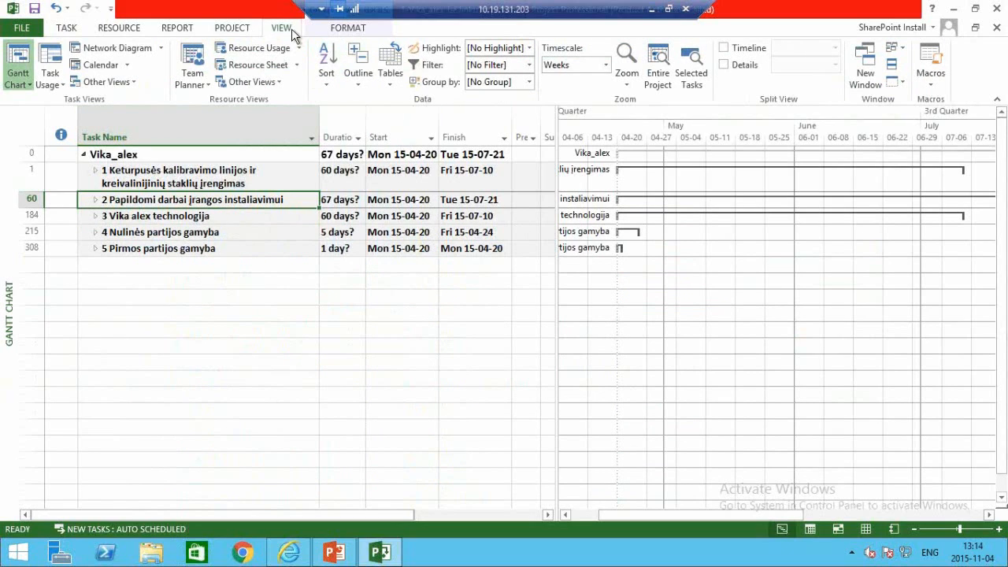
{"action": "left_click", "coordinate": [657, 77]}
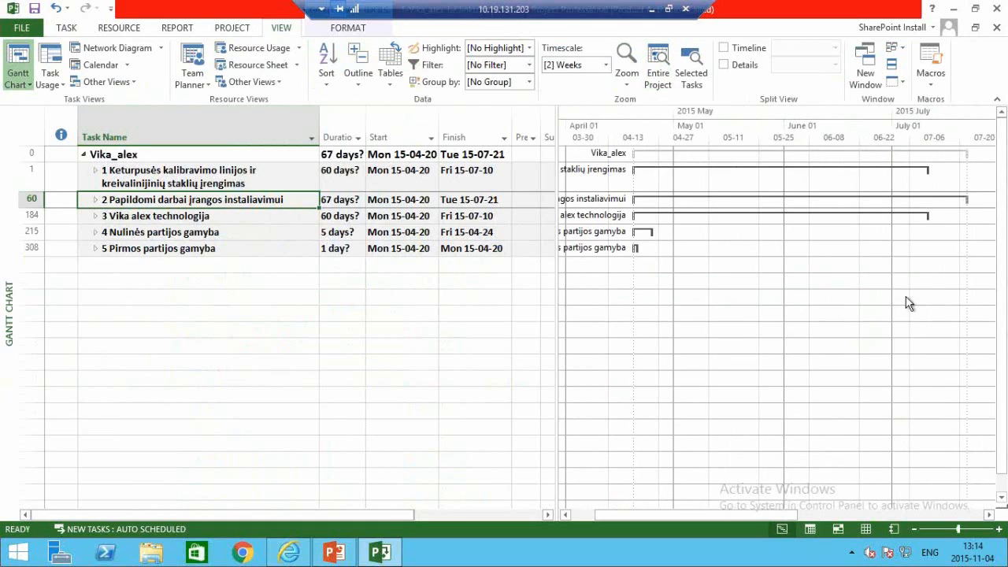
- Show the Timeline above the Gantt chart and remove every task from it, leaving it empty
{"action": "right_click", "coordinate": [674, 298]}
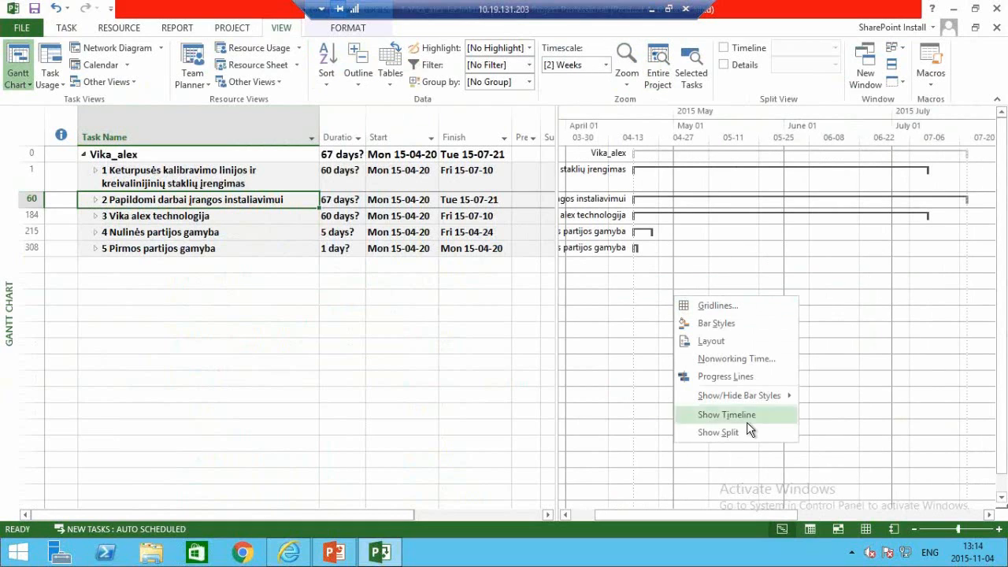
{"action": "left_click", "coordinate": [746, 418]}
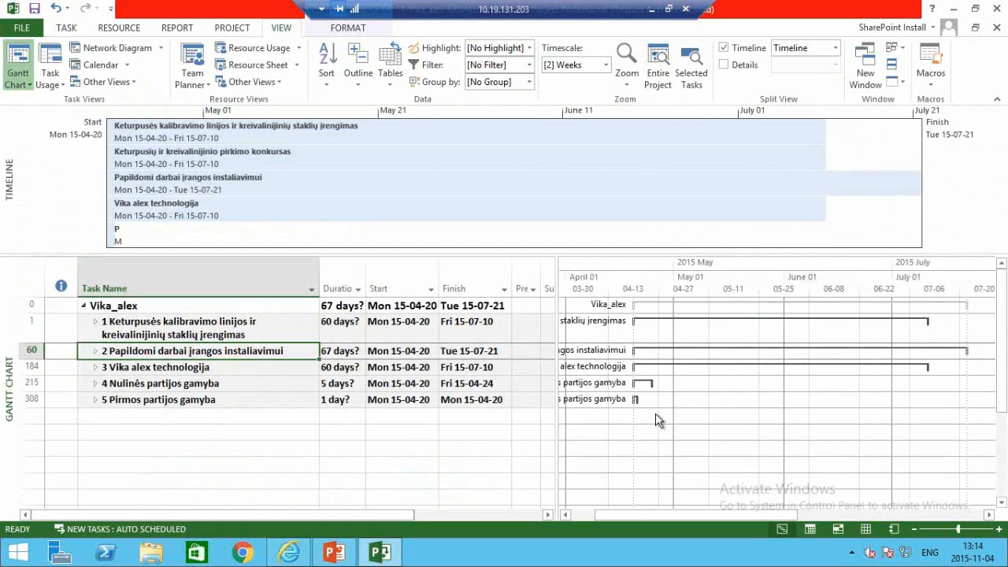
{"action": "right_click", "coordinate": [350, 207]}
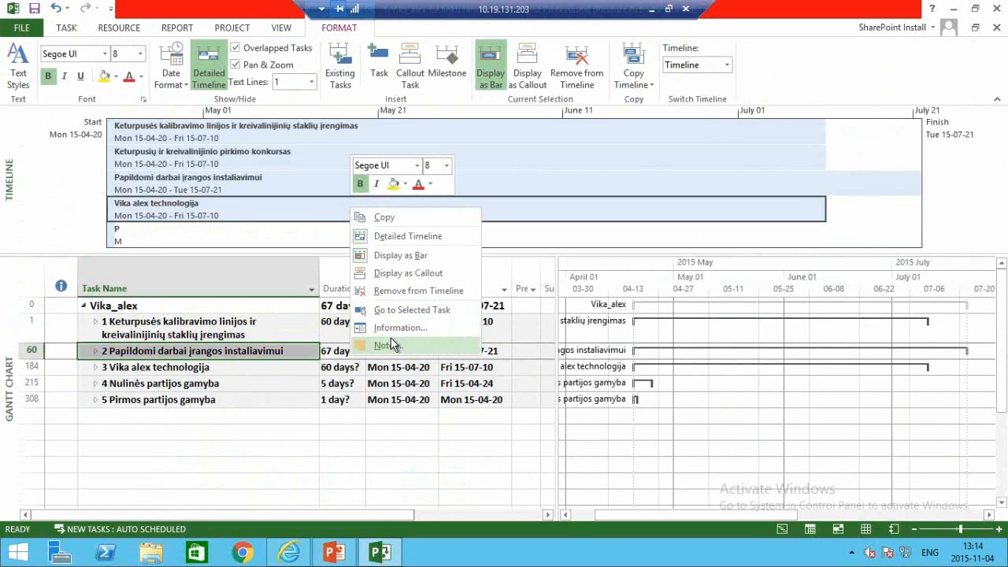
{"action": "left_click", "coordinate": [398, 289]}
{"action": "right_click", "coordinate": [356, 197]}
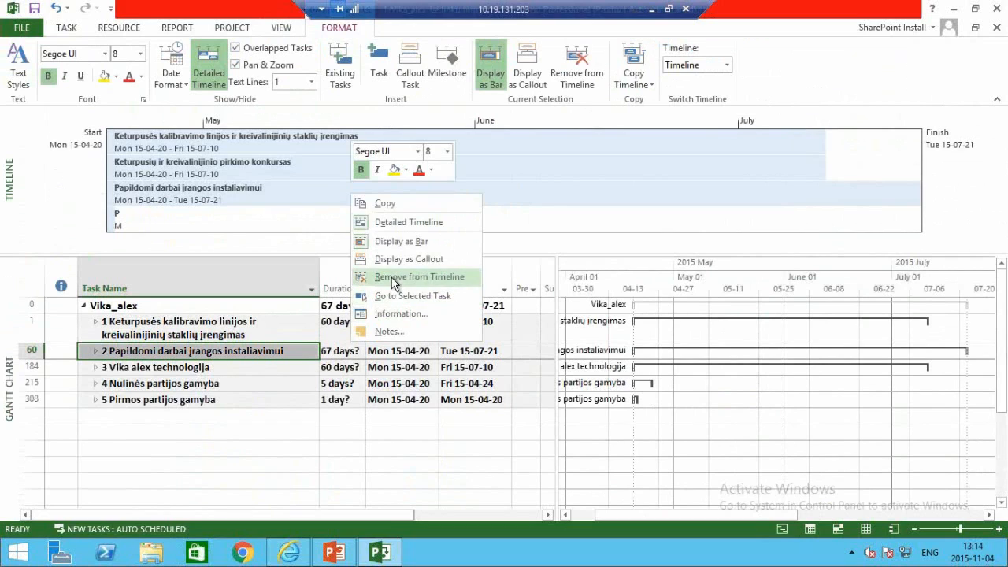
{"action": "left_click", "coordinate": [394, 279]}
{"action": "right_click", "coordinate": [360, 189]}
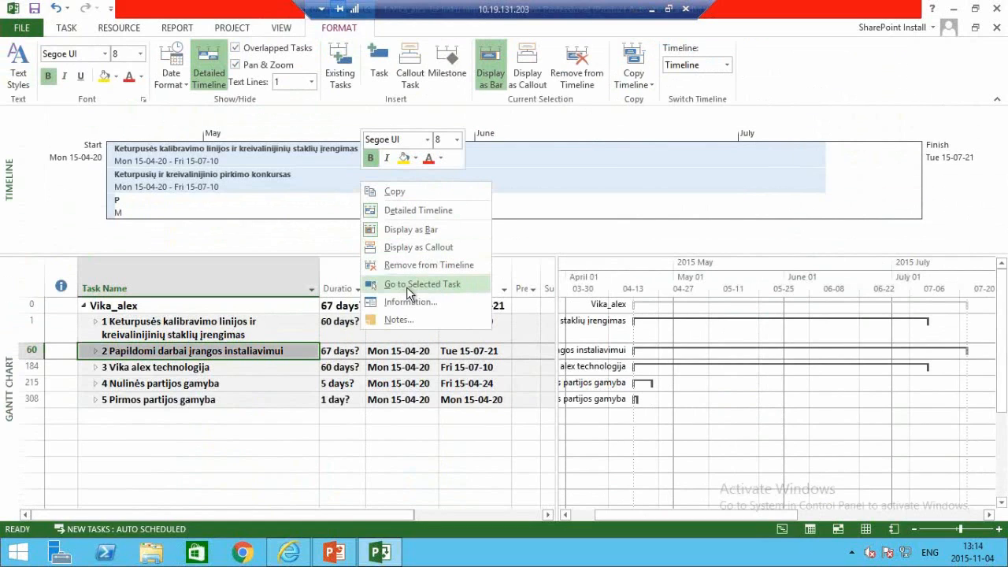
{"action": "left_click", "coordinate": [386, 266]}
{"action": "right_click", "coordinate": [372, 168]}
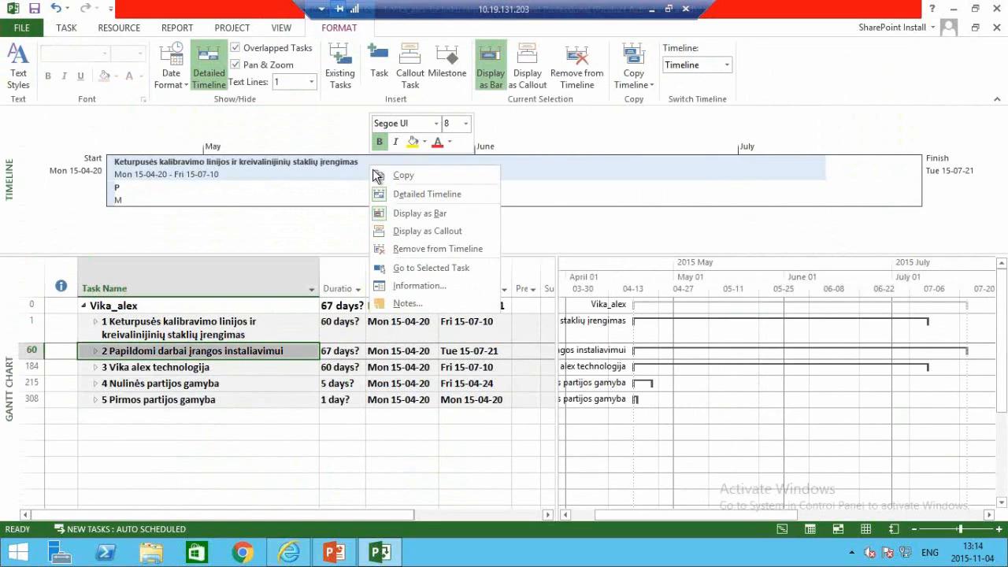
{"action": "left_click", "coordinate": [413, 250]}
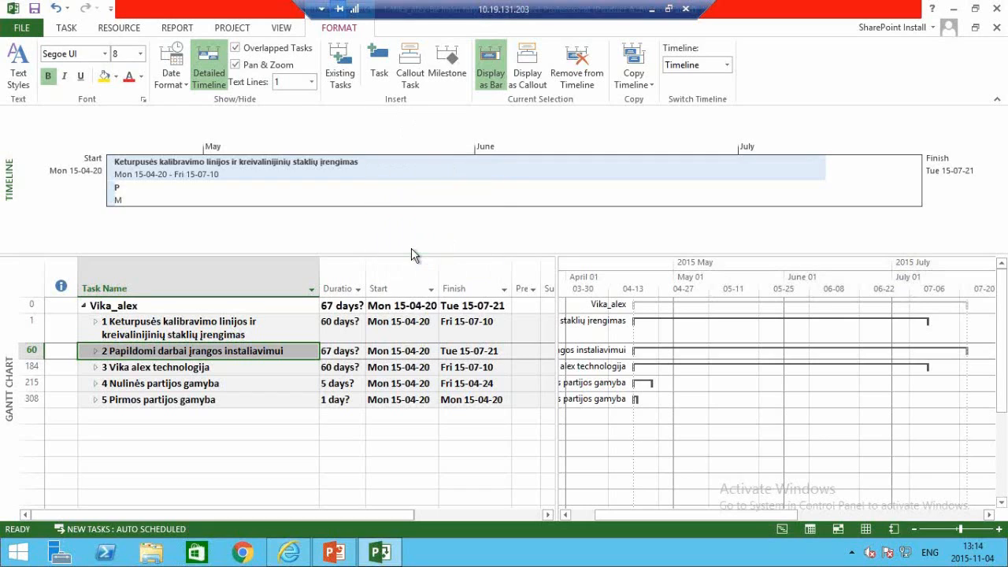
{"action": "right_click", "coordinate": [115, 187]}
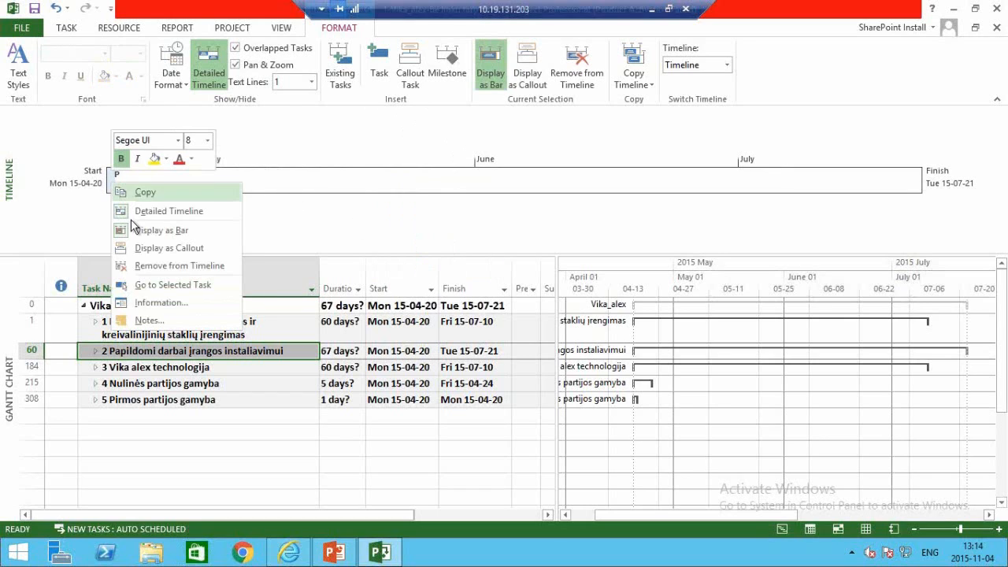
{"action": "left_click", "coordinate": [181, 266]}
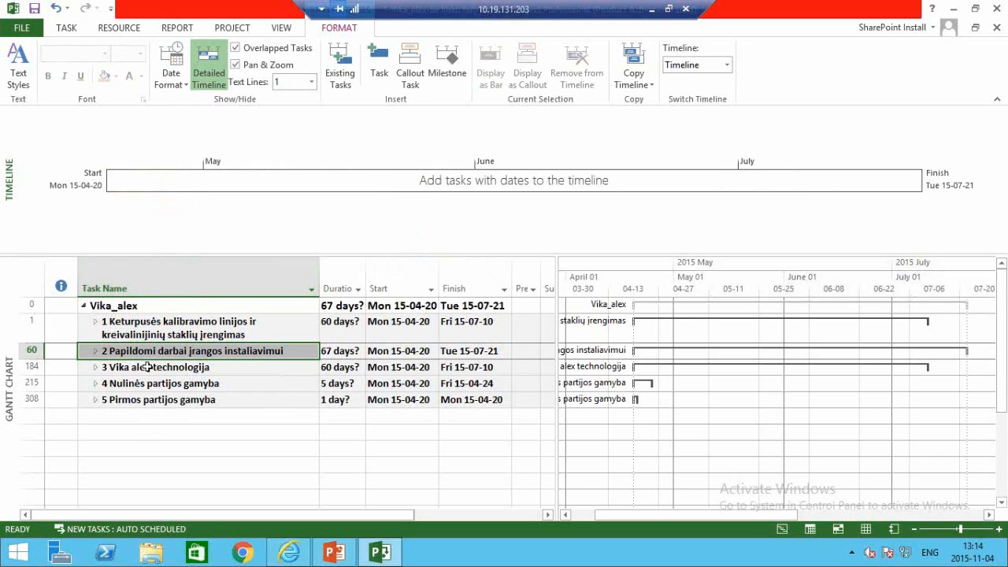
- Add summary tasks 1 through 5, down to Pirmos partijos gamyba, one by one to the empty Timeline
{"action": "left_click", "coordinate": [96, 352]}
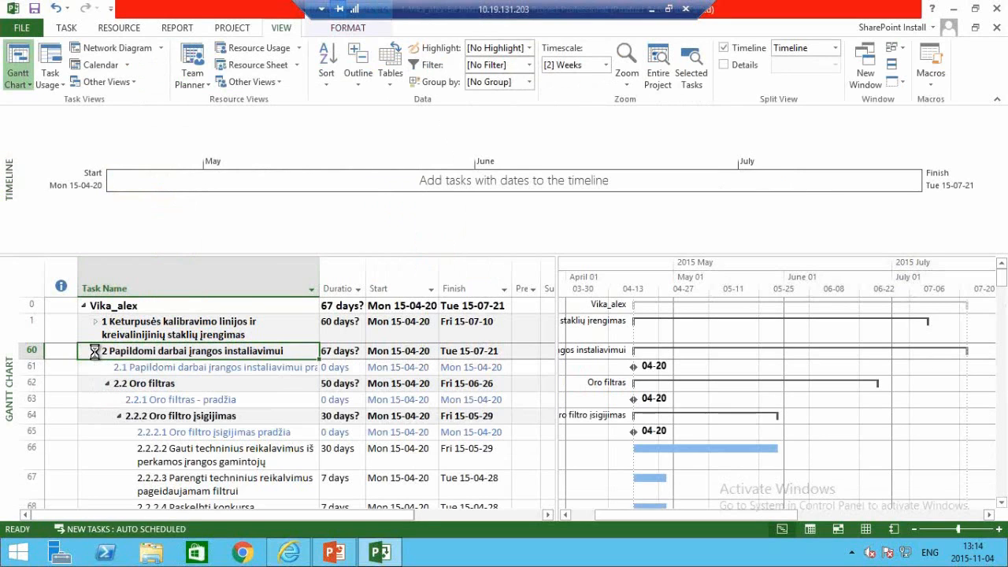
{"action": "left_click", "coordinate": [95, 351]}
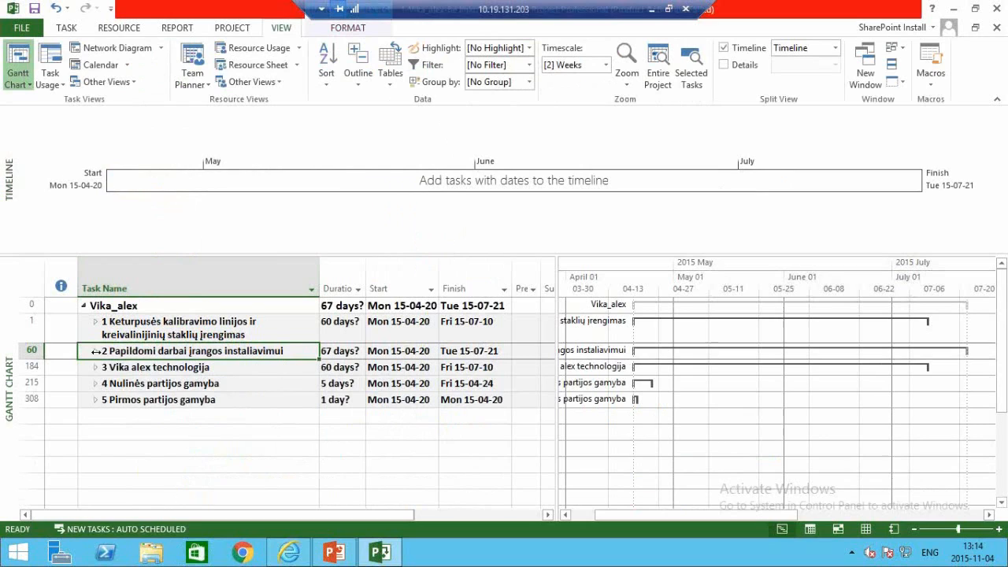
{"action": "right_click", "coordinate": [150, 322]}
{"action": "left_click", "coordinate": [189, 293]}
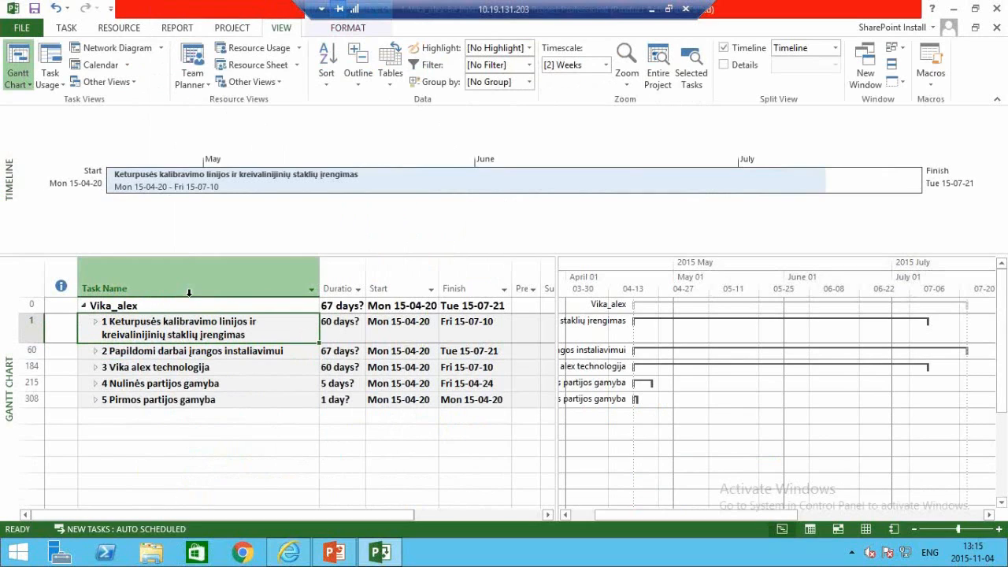
{"action": "right_click", "coordinate": [161, 353]}
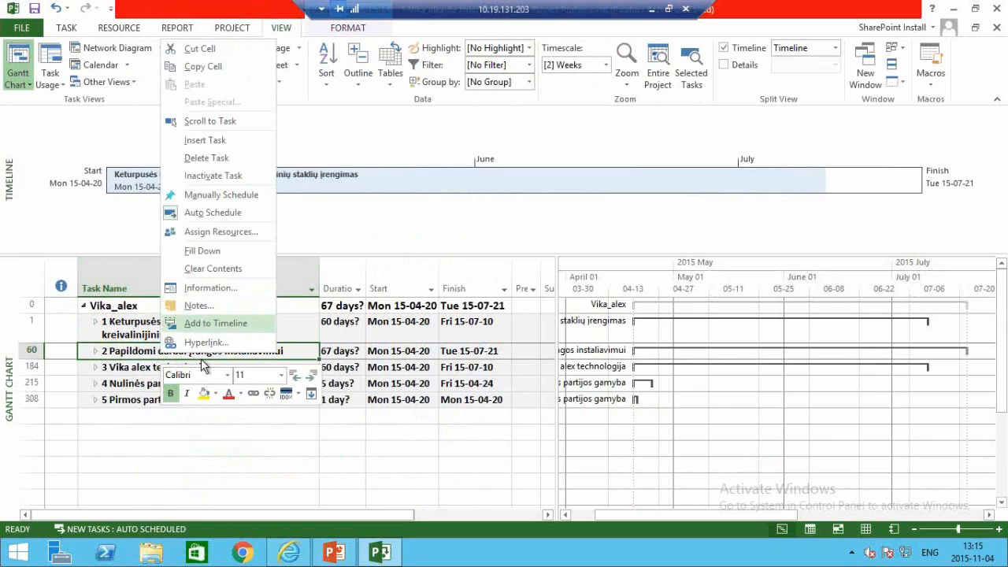
{"action": "left_click", "coordinate": [202, 323]}
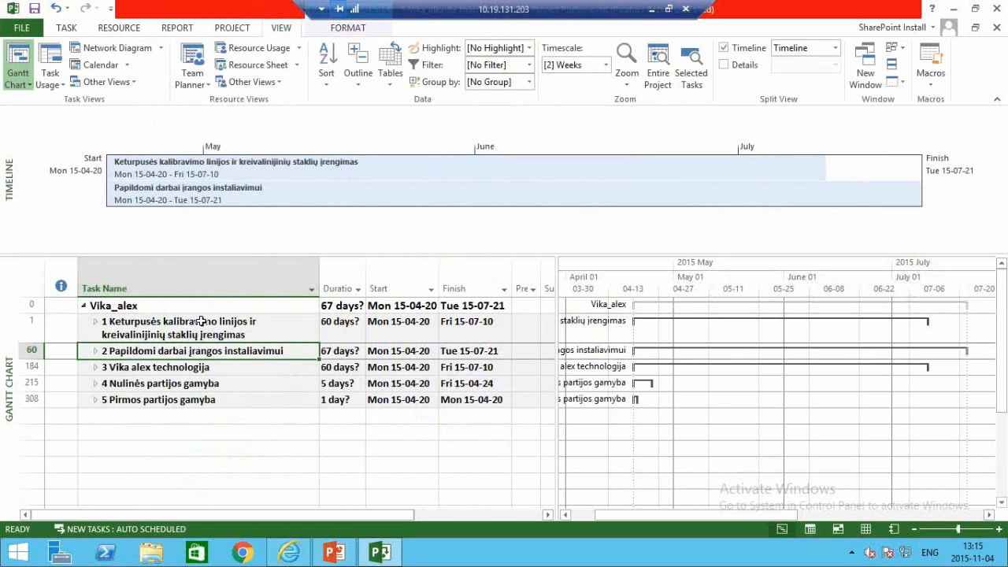
{"action": "right_click", "coordinate": [181, 368]}
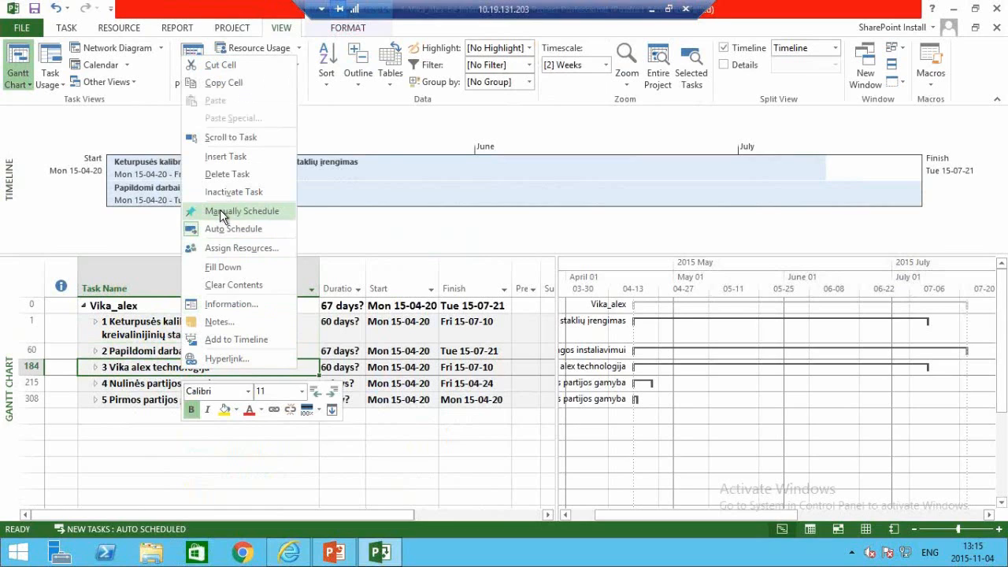
{"action": "left_click", "coordinate": [220, 340]}
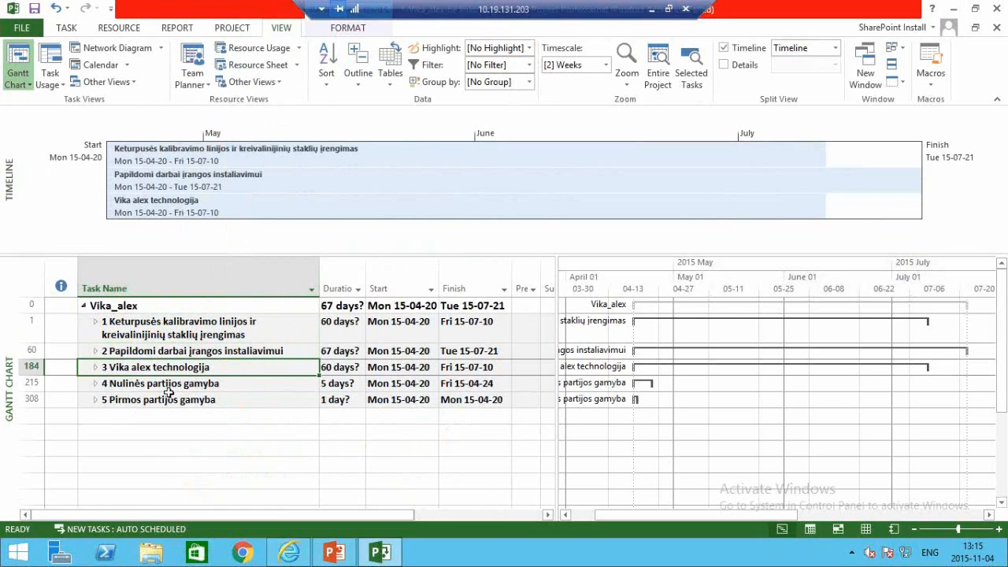
{"action": "right_click", "coordinate": [171, 384]}
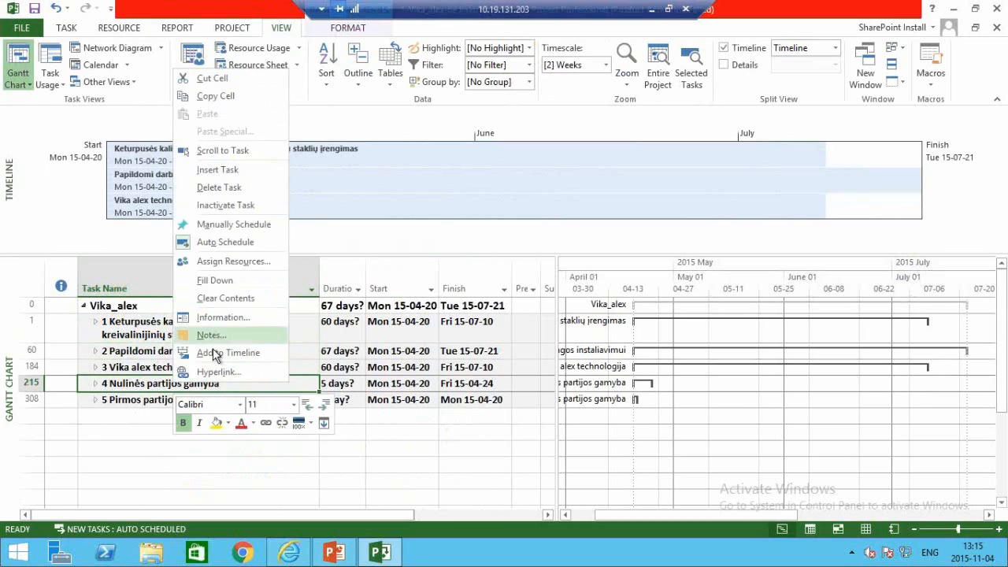
{"action": "left_click", "coordinate": [212, 352]}
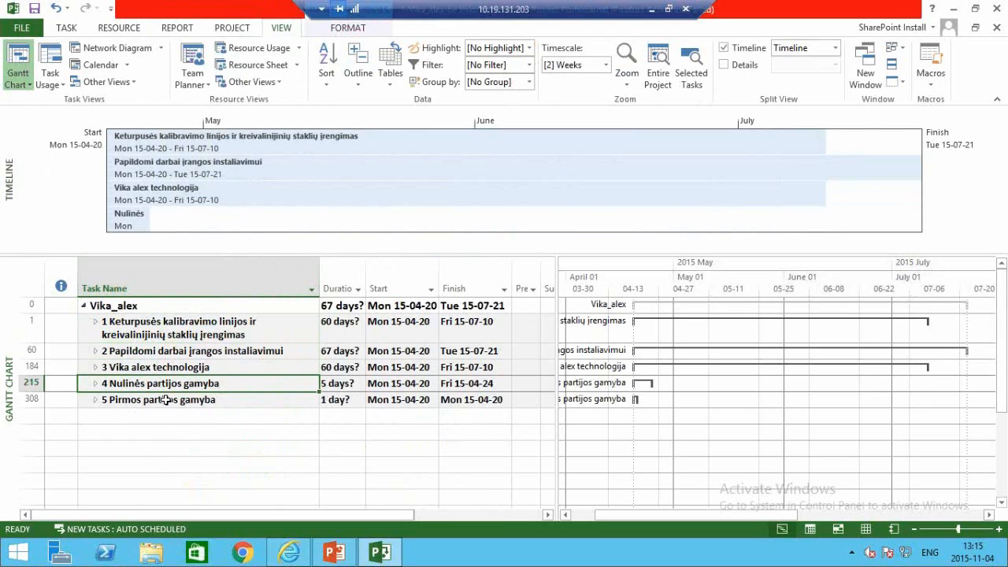
{"action": "right_click", "coordinate": [167, 400]}
{"action": "left_click", "coordinate": [206, 370]}
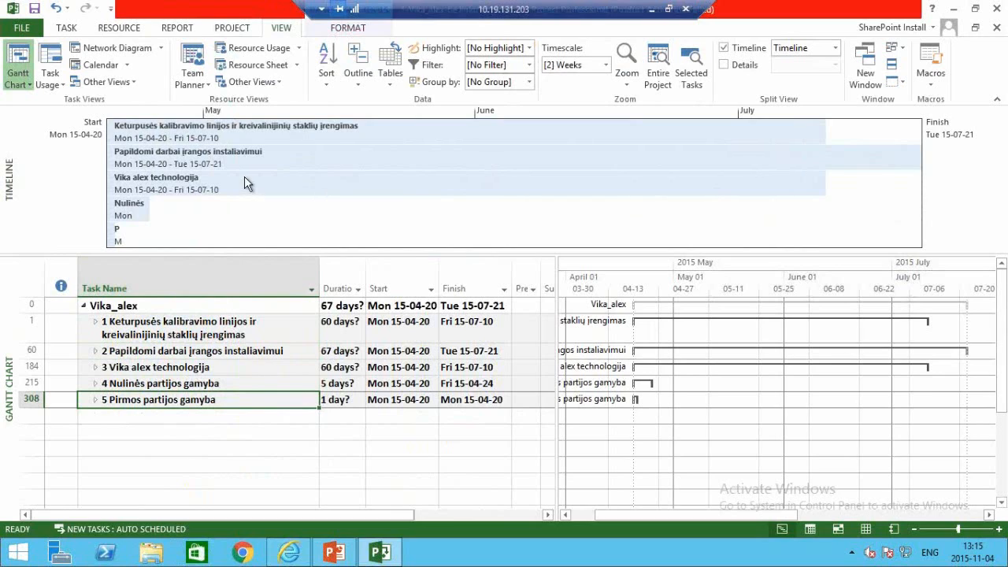
- Hide the Timeline above the collapsed Gantt chart
{"action": "mouse_move", "coordinate": [302, 186]}
{"action": "right_click", "coordinate": [719, 387]}
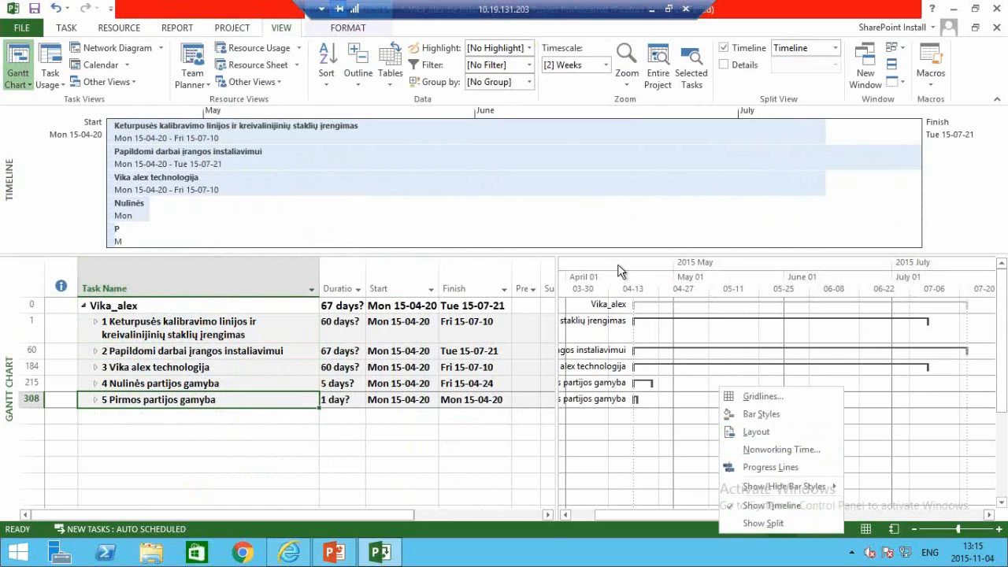
{"action": "left_click", "coordinate": [772, 502]}
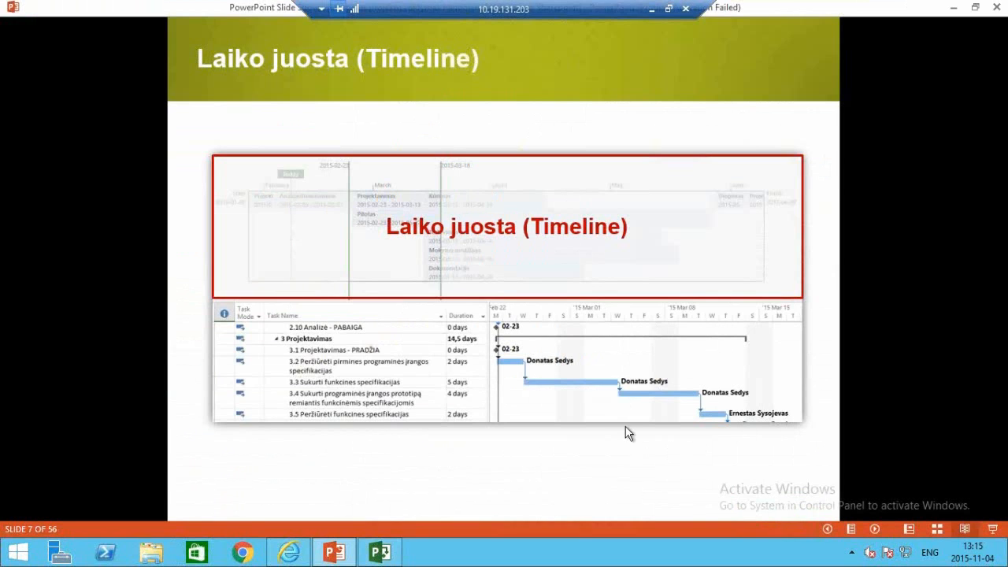
- Switch to PowerPoint, view the Resursų bazės rodinys slide, and go back to the Ganto diagramos (Gantt Chart) sąsaja slide
{"action": "left_click", "coordinate": [630, 433]}
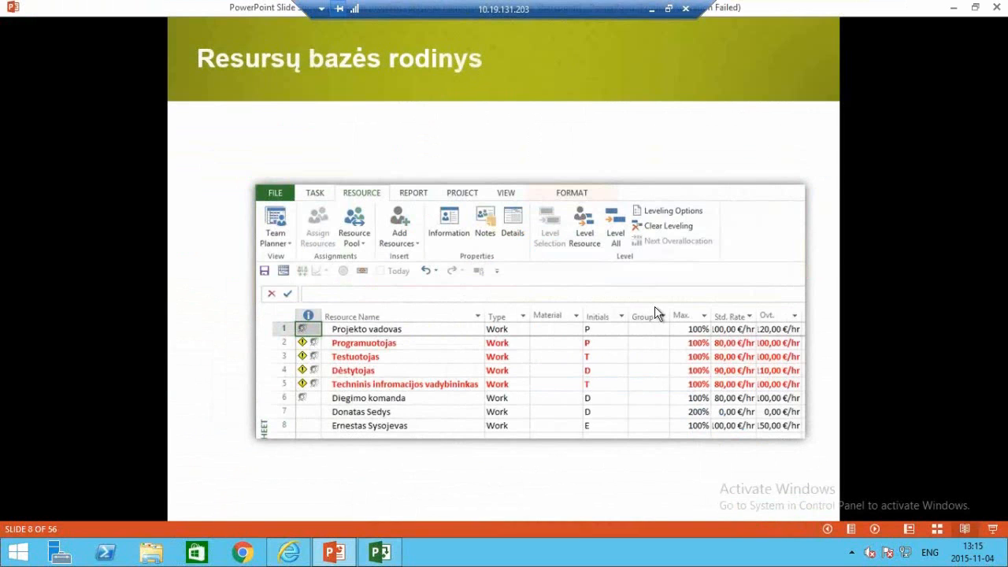
{"action": "left_click", "coordinate": [586, 297]}
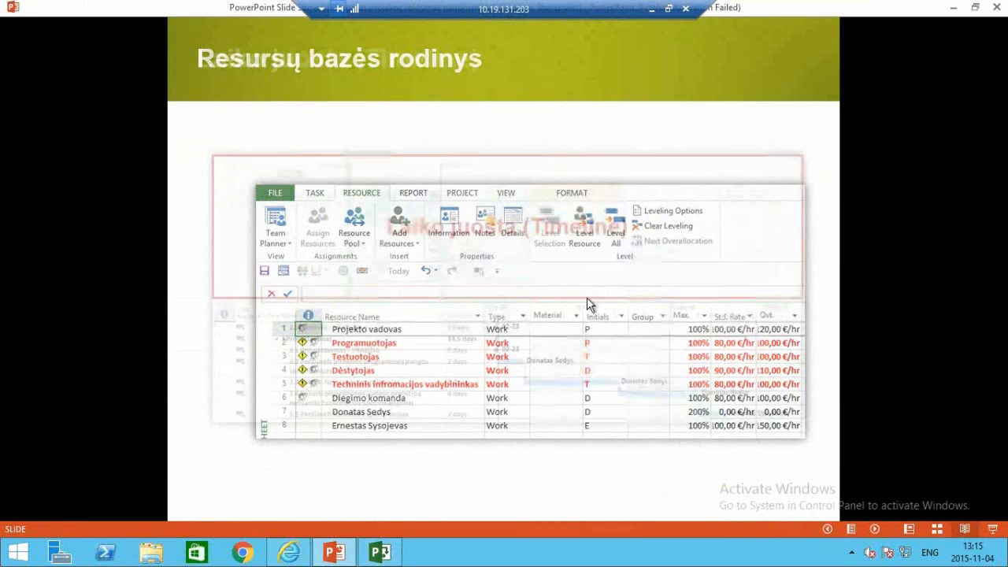
{"action": "key", "text": "Left"}
{"action": "key", "text": "Left"}
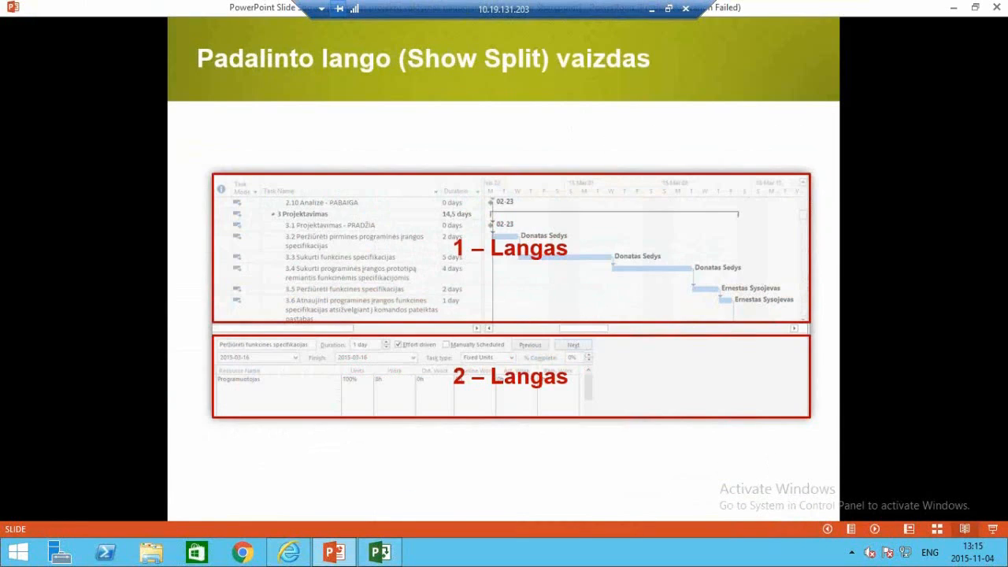
{"action": "key", "text": "Left"}
{"action": "key", "text": "Left"}
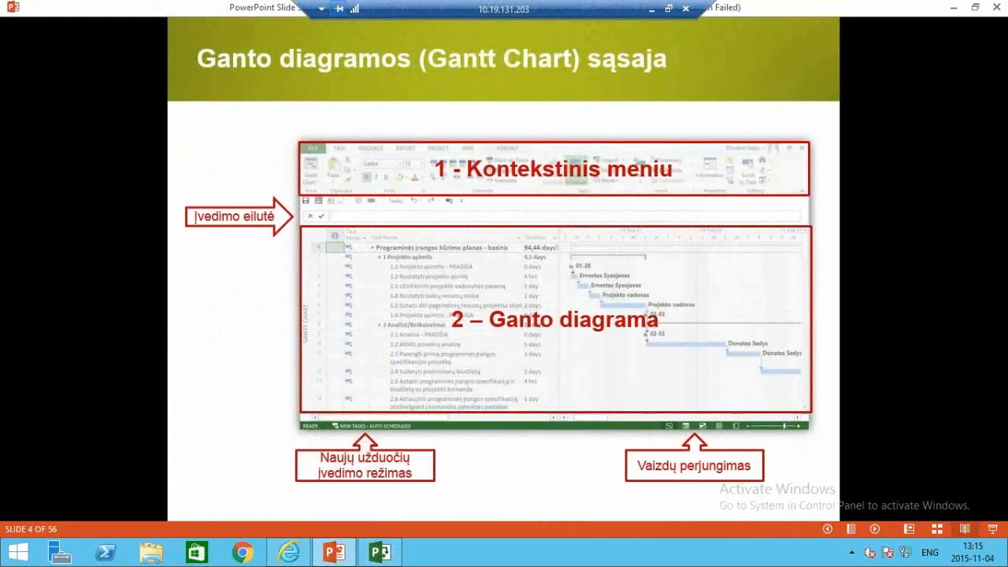